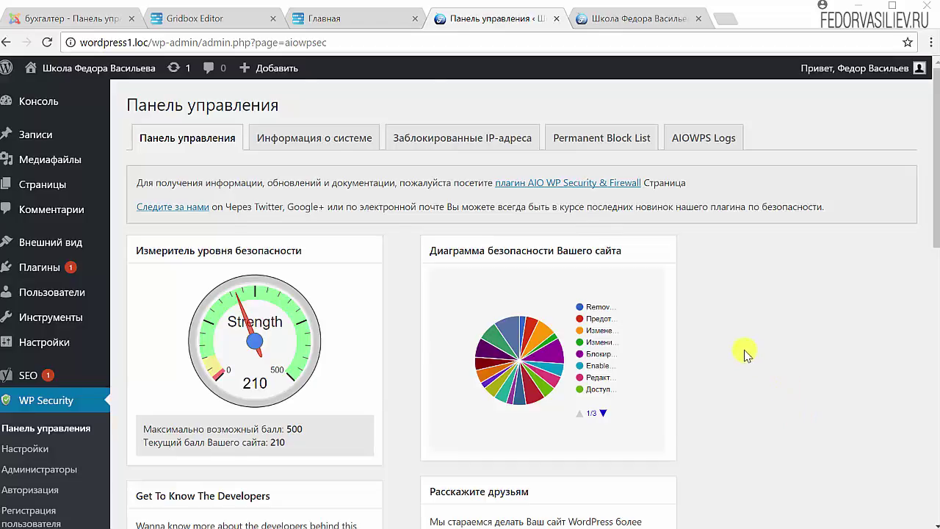
Review the WP Security dashboard's 210/500 score and feature statuses, then open Защита от SPAM
scroll(230, 307, "down", 3)
scroll(230, 307, "down", 1)
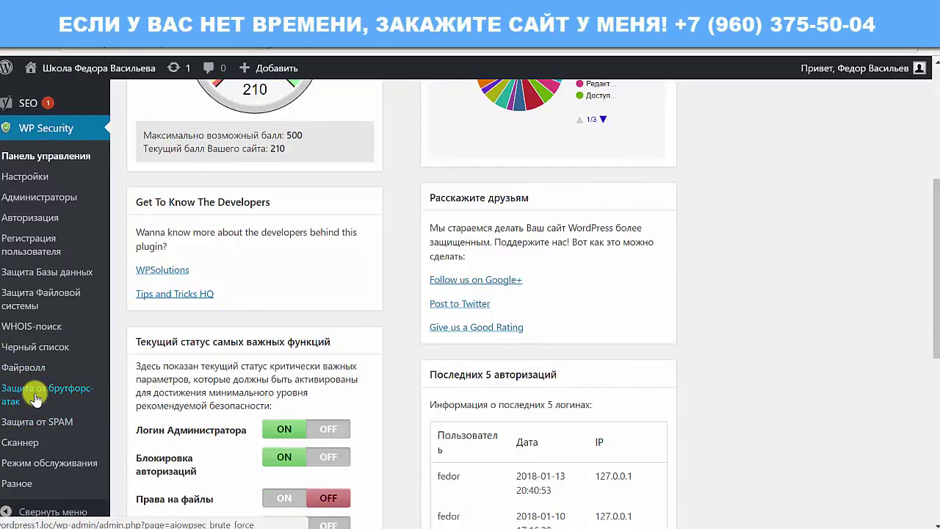
scroll(32, 396, "down", 2)
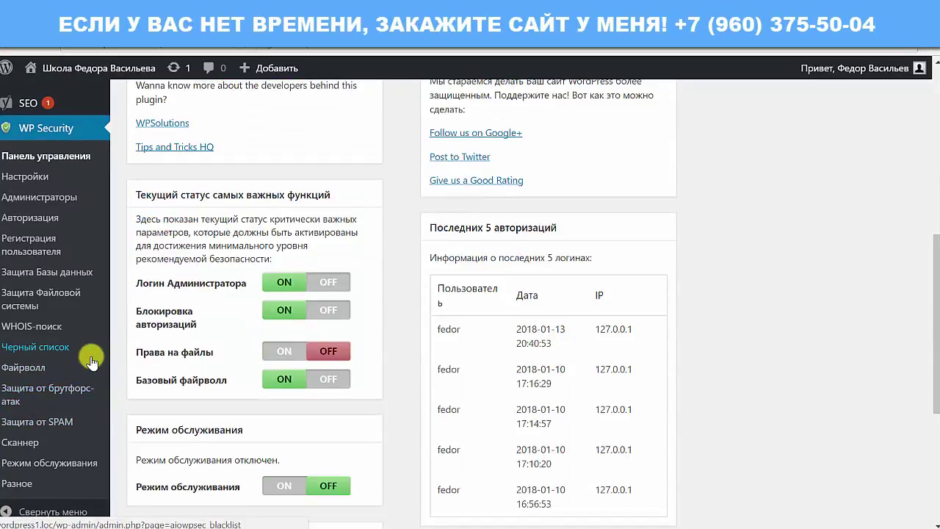
left_click(35, 430)
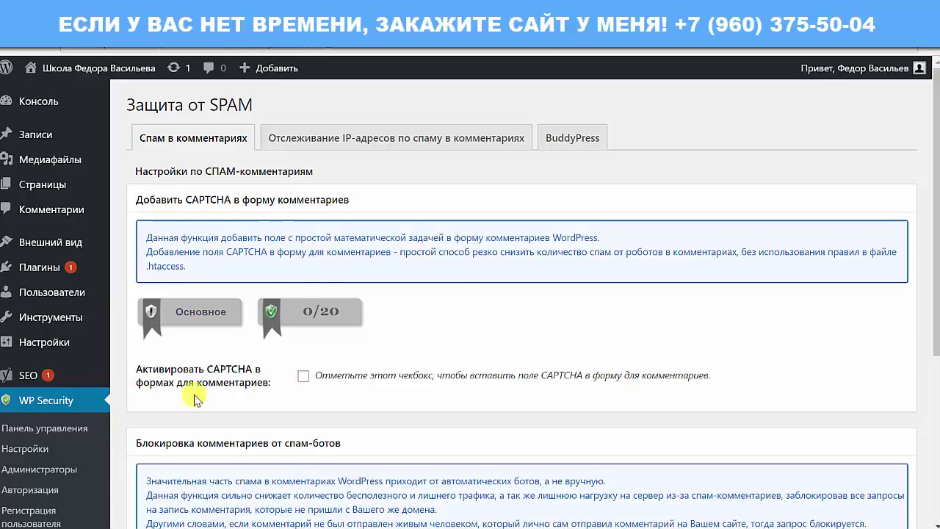
Tick 'Активировать CAPTCHA в формах для комментариев', then switch to the site's front page
left_click(302, 382)
scroll(514, 356, "down", 2)
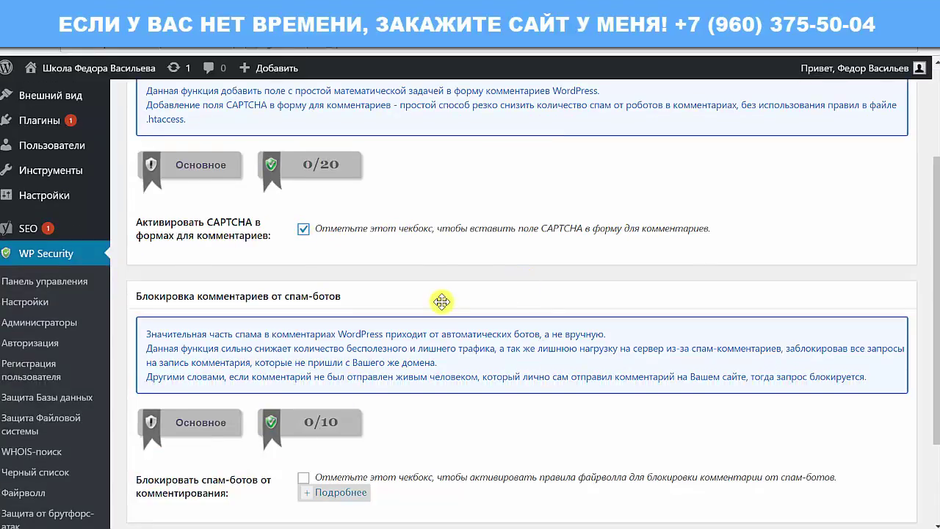
scroll(440, 301, "up", 1)
scroll(440, 300, "down", 2)
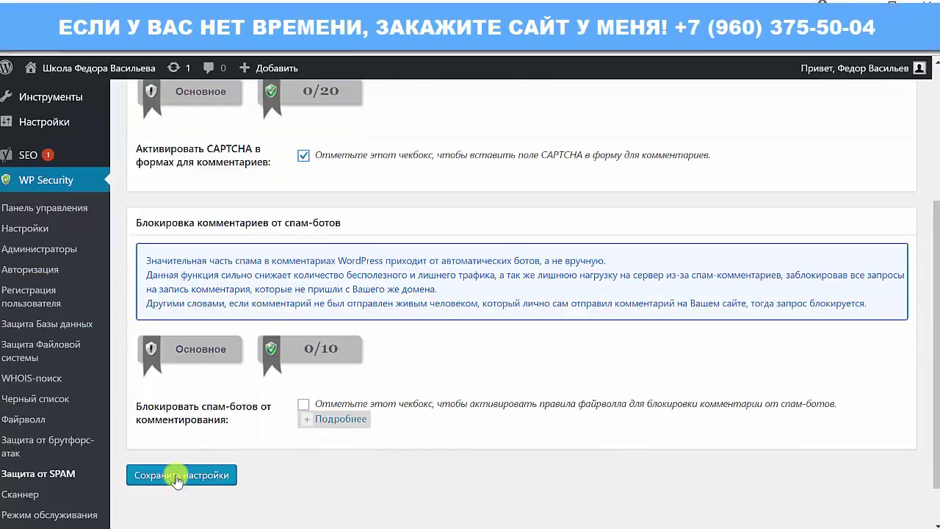
scroll(330, 308, "up", 3)
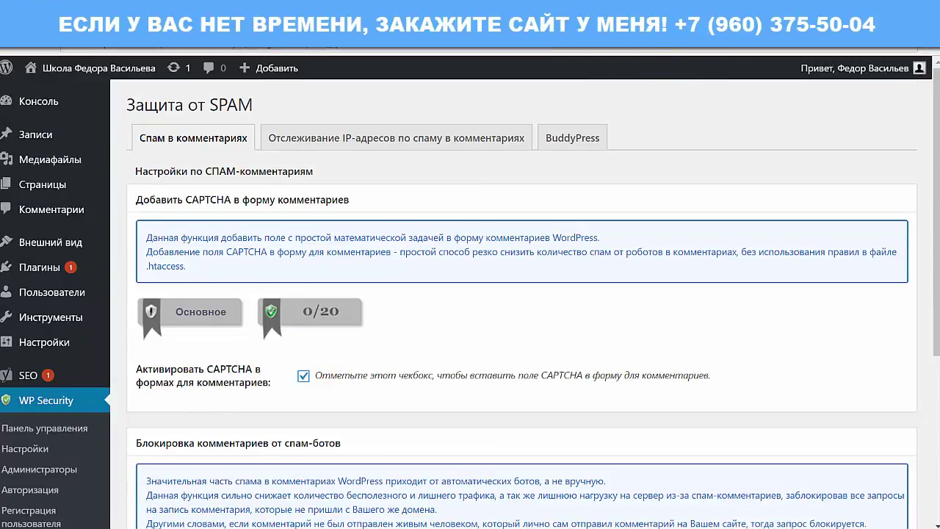
left_click(650, 18)
scroll(571, 219, "down", 5)
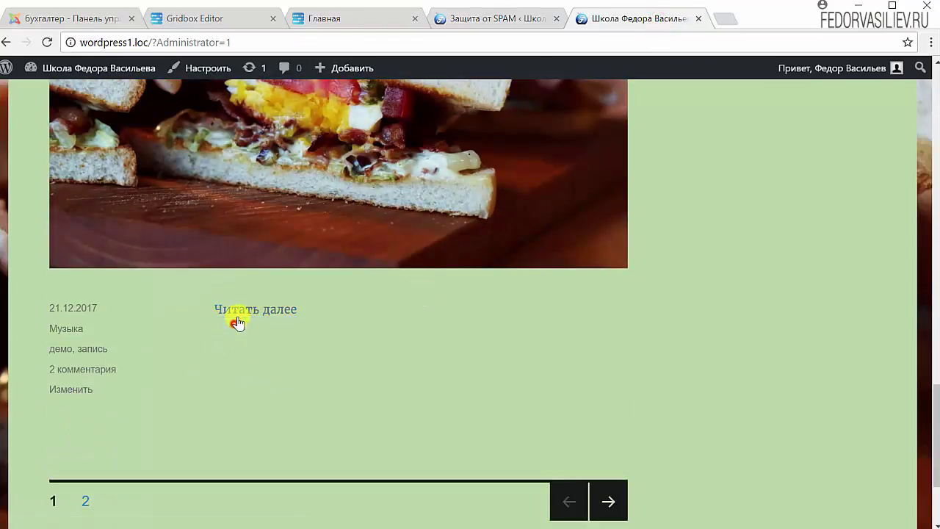
Check that the Демо запись 2 comment form has no CAPTCHA yet, then return to spam settings
left_click(237, 323)
scroll(443, 303, "down", 10)
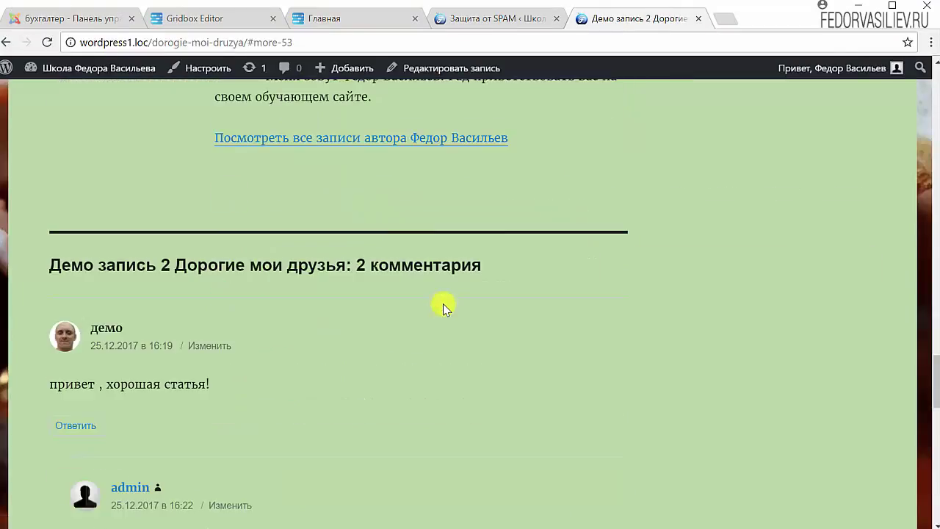
scroll(443, 303, "down", 8)
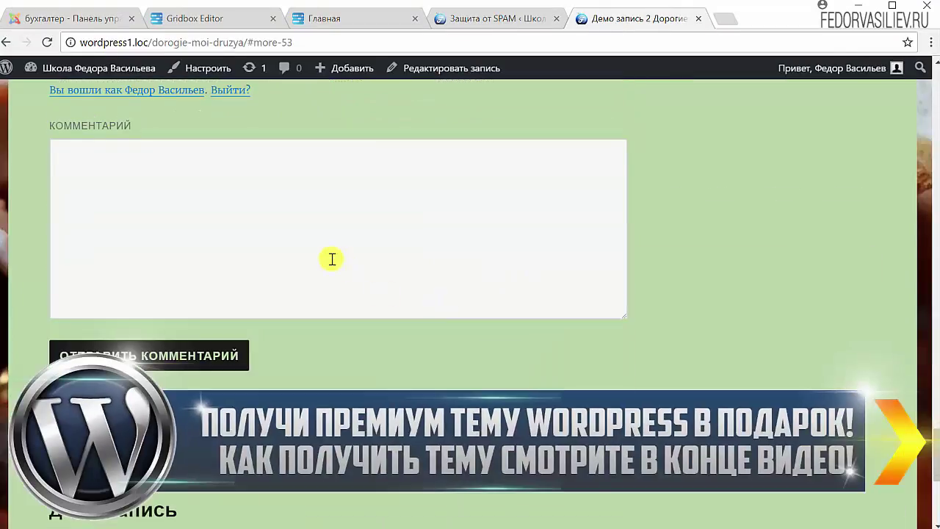
left_click(332, 259)
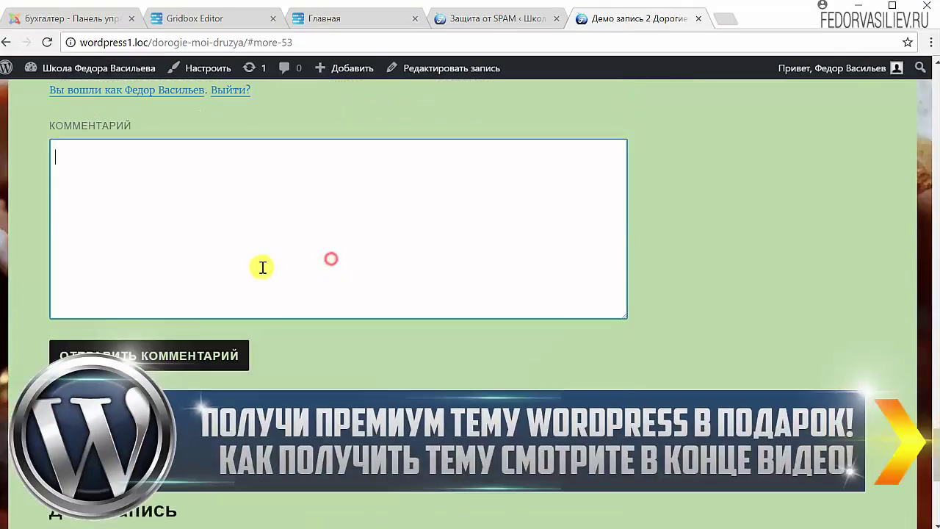
scroll(262, 268, "up", 1)
scroll(136, 356, "down", 2)
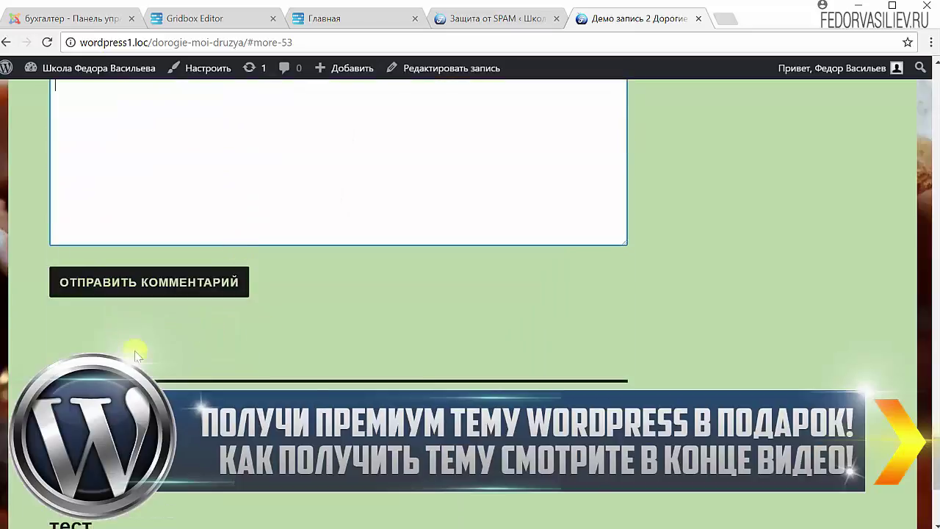
scroll(302, 306, "up", 1)
left_click(491, 18)
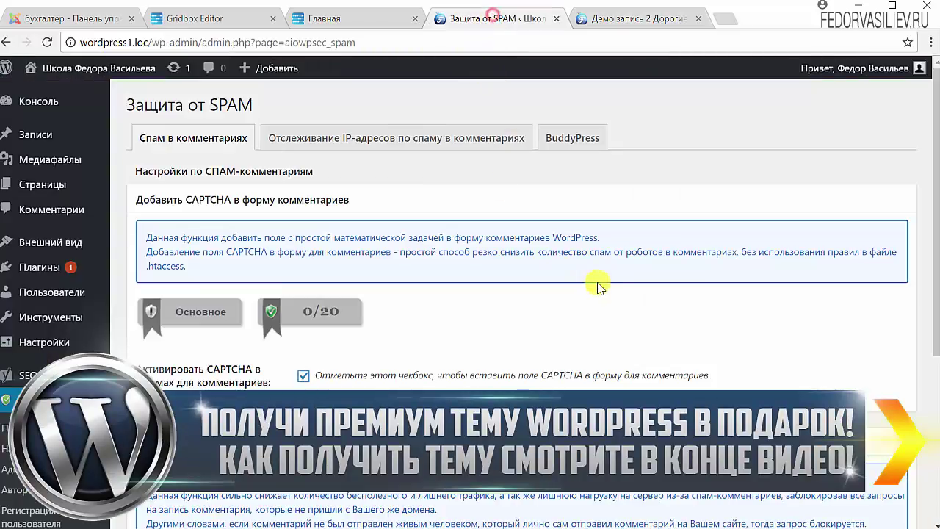
Enable 'Блокировать спам-ботов от комментирования' and save, bringing comment CAPTCHA to 20/20
scroll(599, 286, "down", 2)
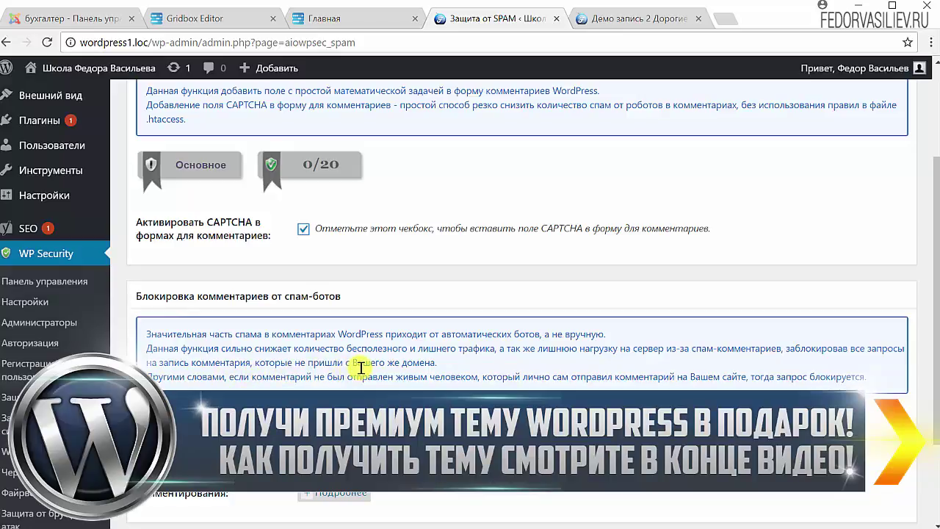
scroll(517, 367, "down", 2)
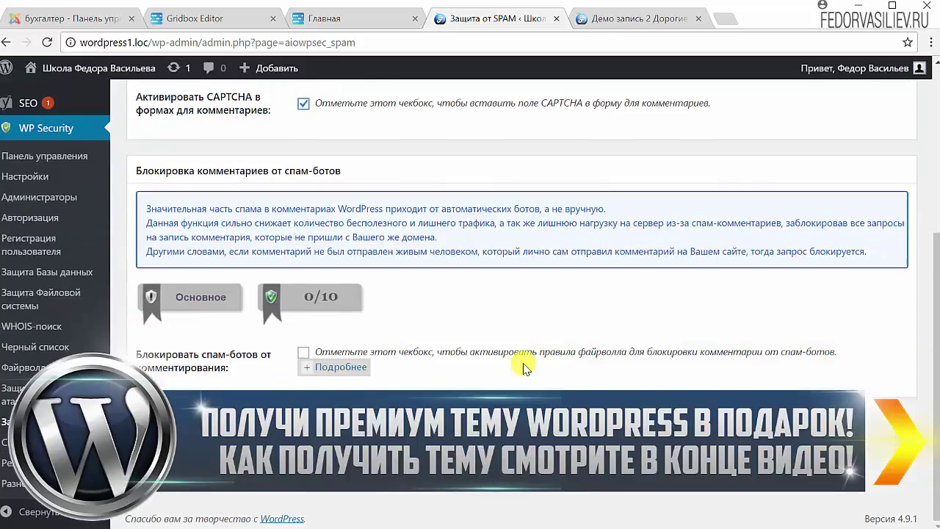
left_click(321, 368)
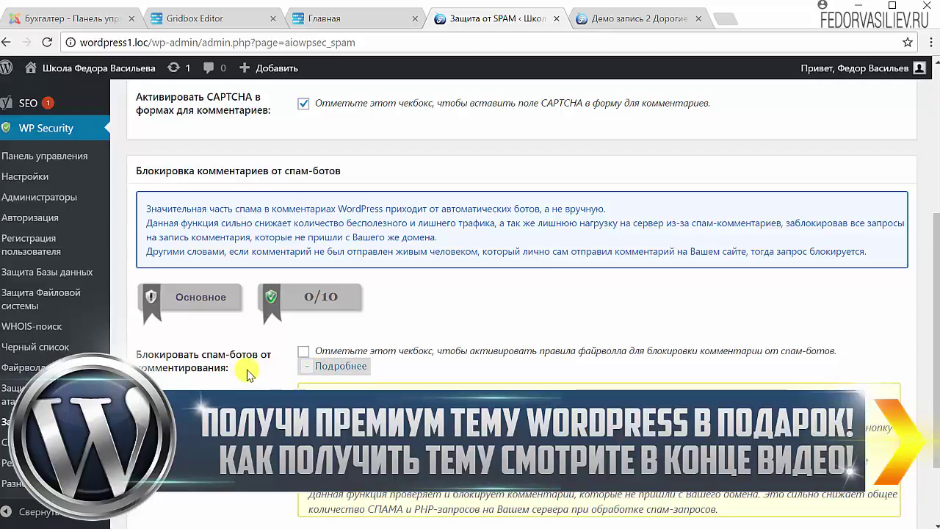
left_click(303, 355)
scroll(303, 355, "down", 2)
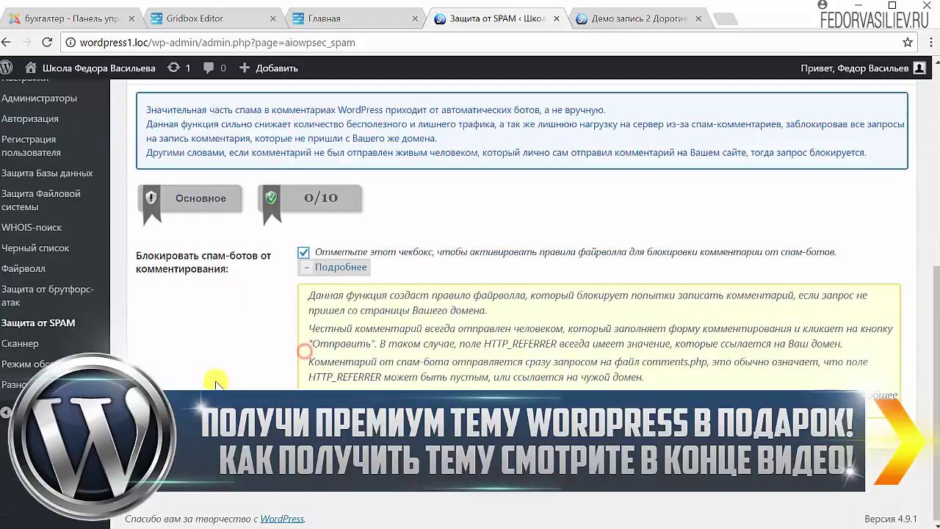
left_click(181, 466)
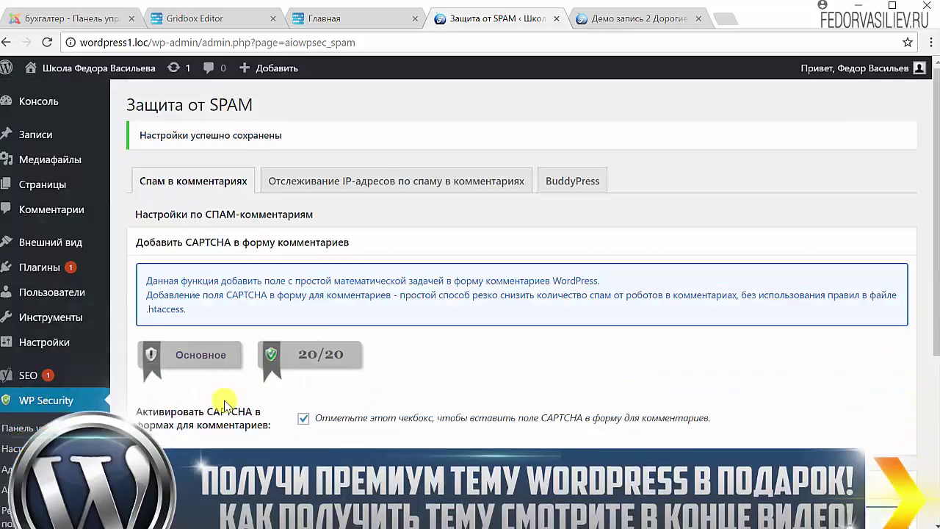
scroll(224, 406, "down", 5)
Reload the Демо запись 2 post to confirm its '1 + 5 =' CAPTCHA, then return to settings
left_click(637, 19)
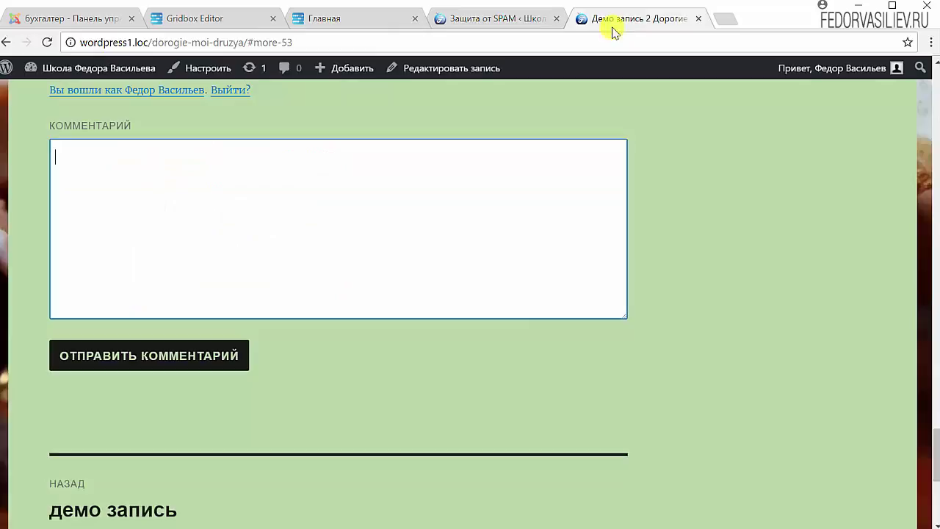
left_click(47, 42)
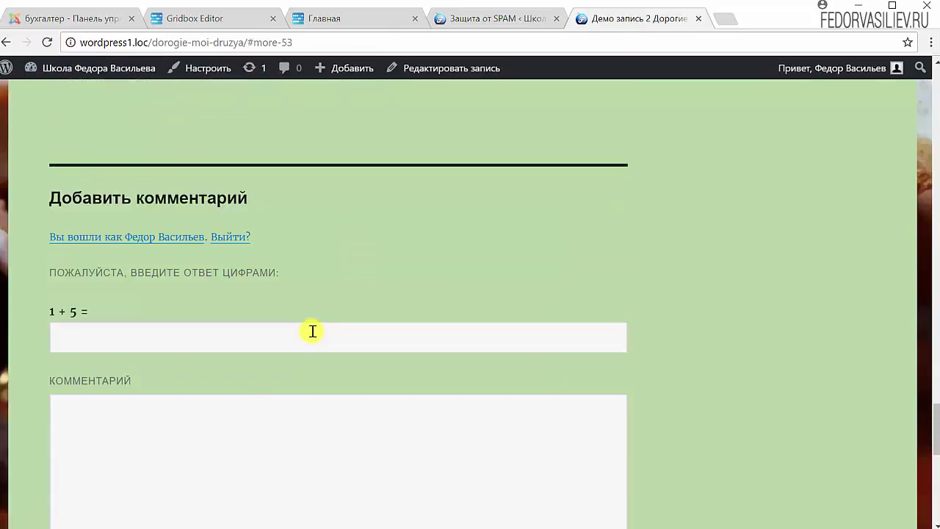
left_click(264, 328)
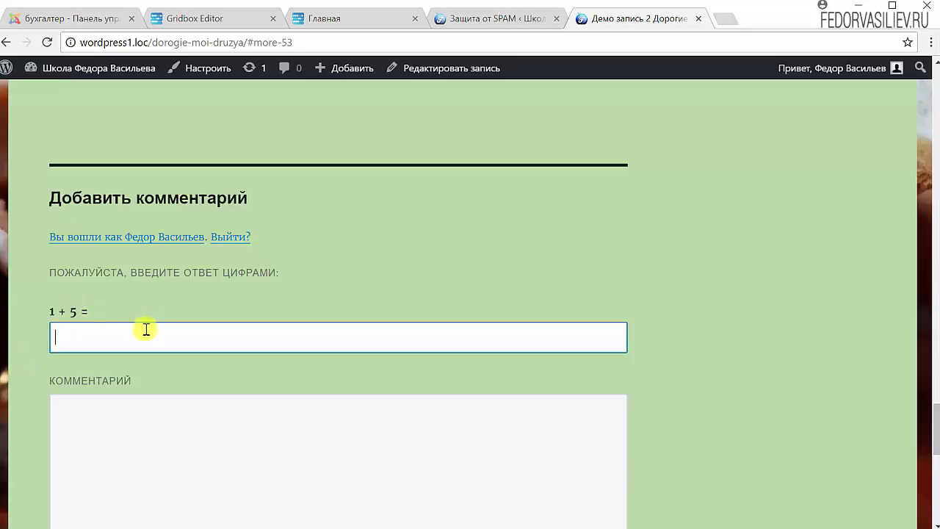
key("ctrl+shift+Tab")
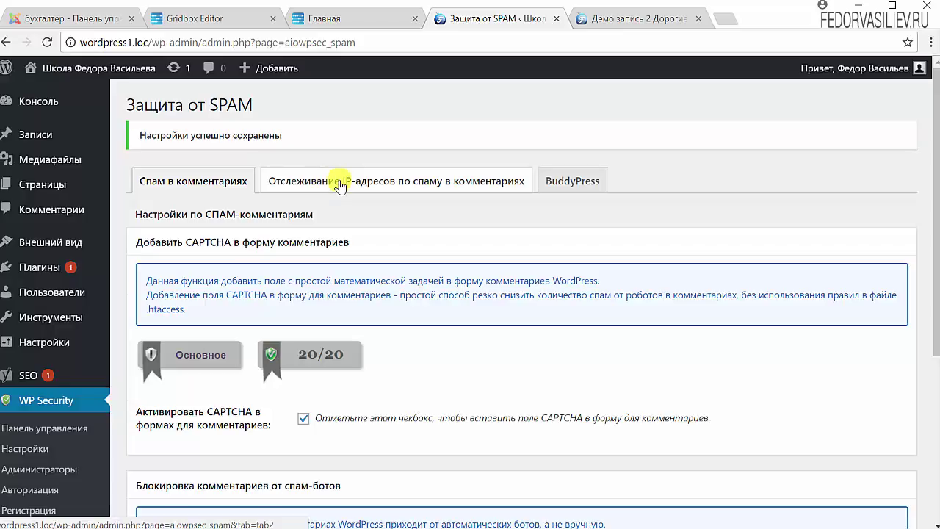
Open the comment-spam IP tracking tab and tick Auto Block SPAMMER IPs
left_click(447, 181)
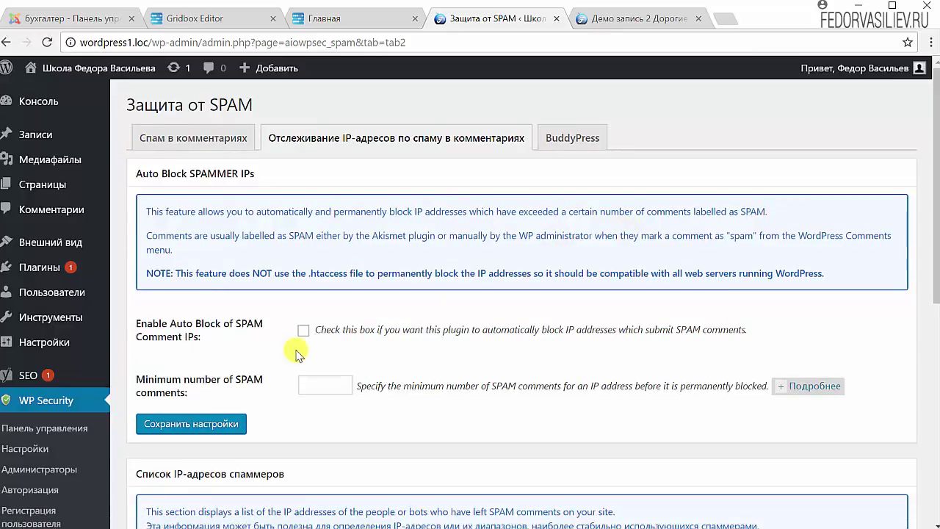
scroll(382, 294, "down", 1)
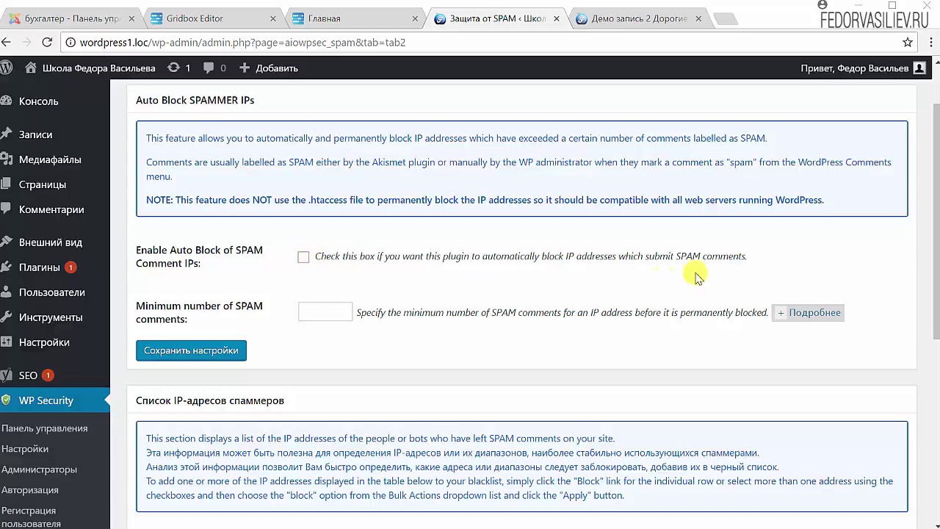
left_click(301, 257)
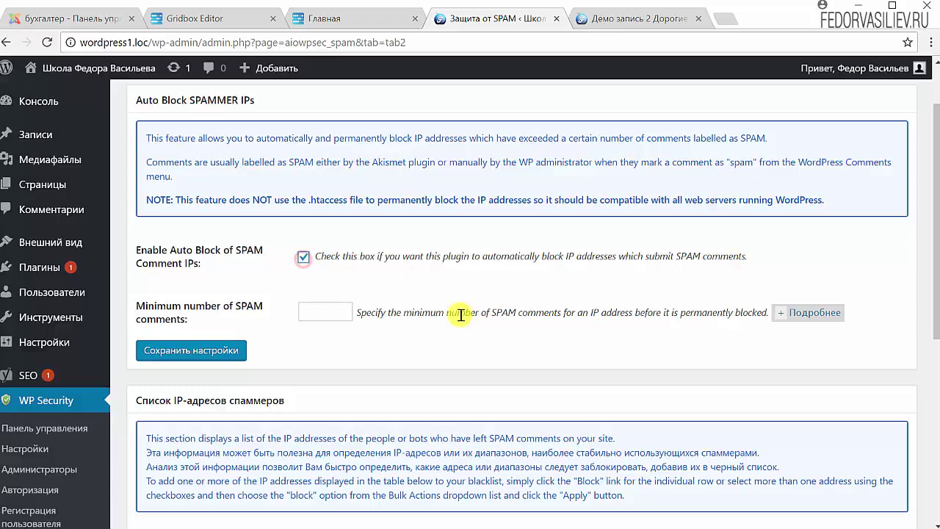
Review the examples and field for the minimum number of spam comments
left_click(807, 312)
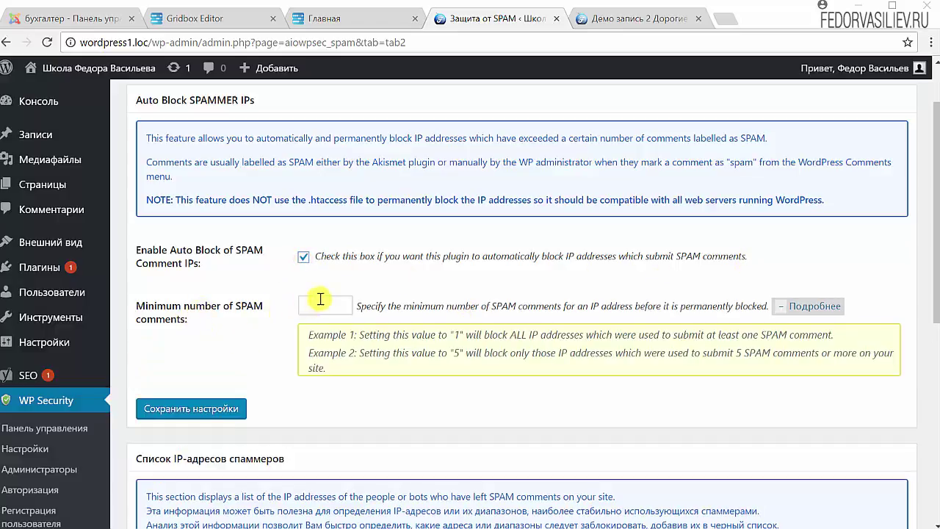
left_click(790, 307)
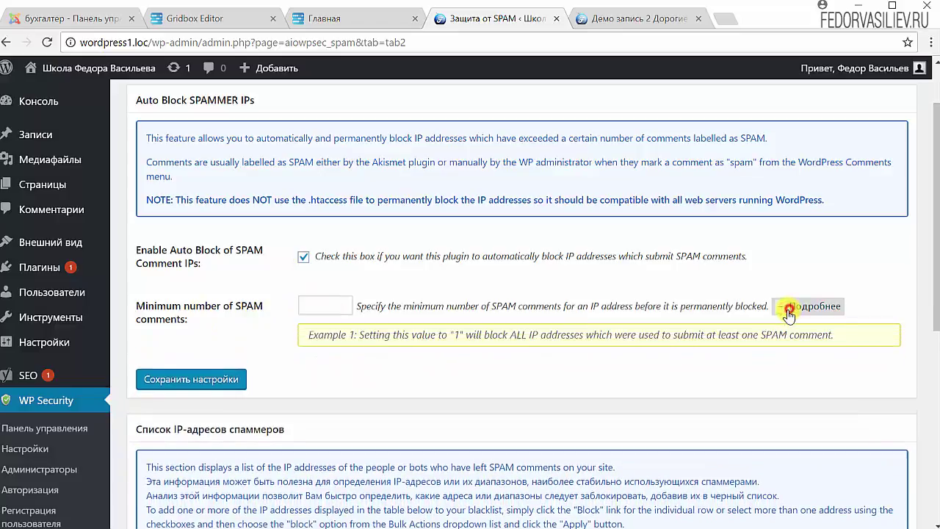
left_click(790, 307)
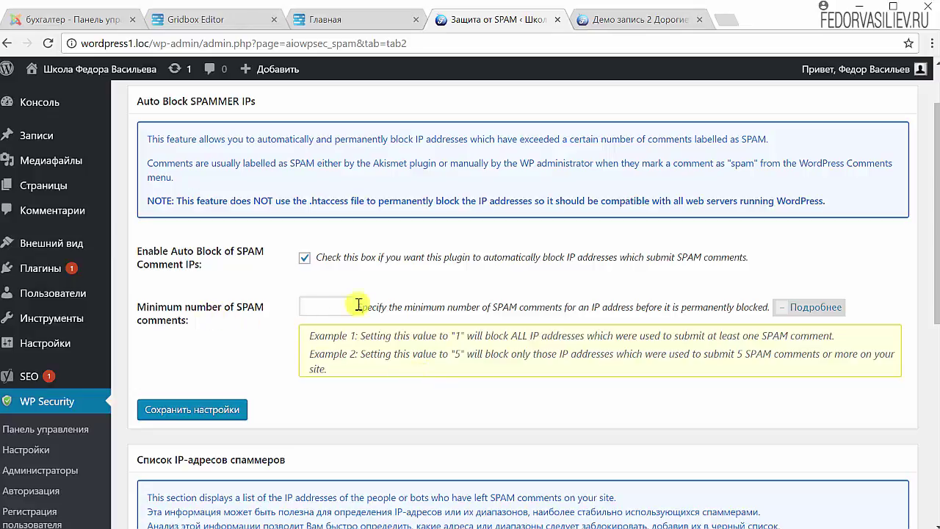
left_click(332, 311)
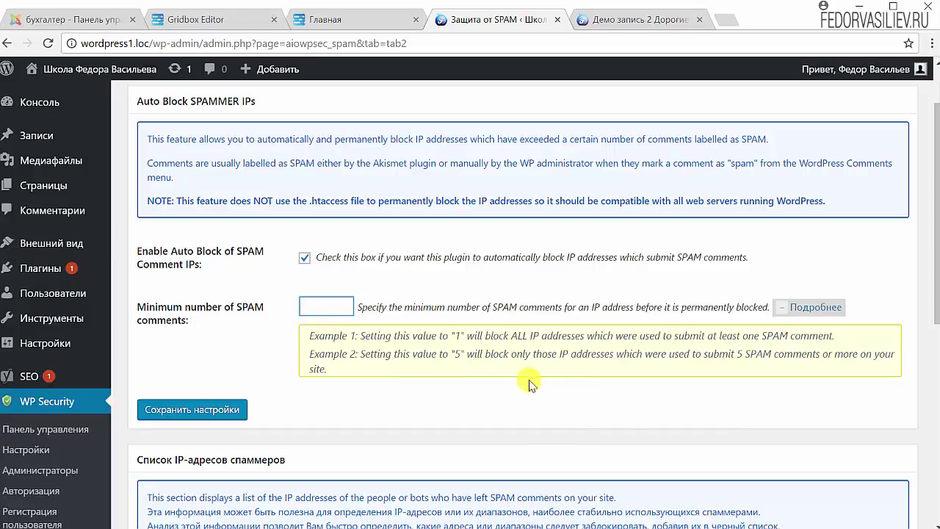
left_click_drag(453, 357, 447, 336)
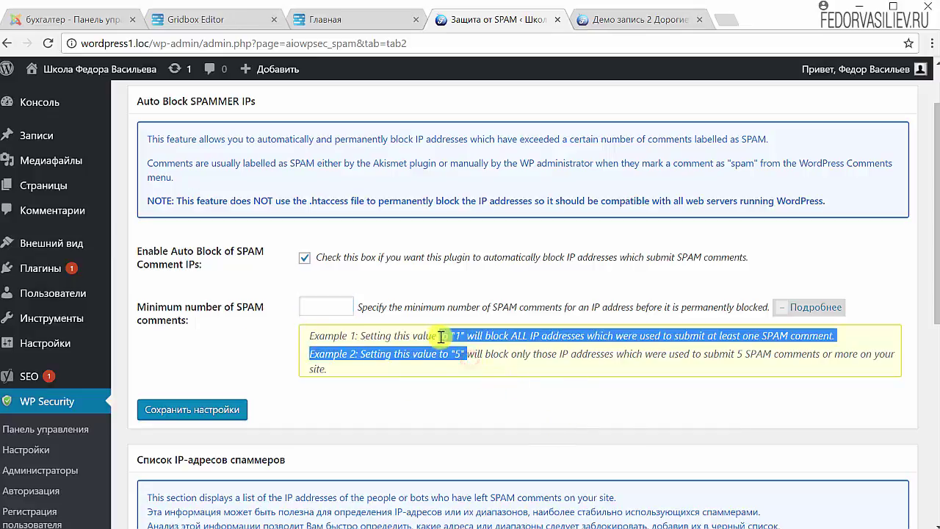
left_click(451, 352)
left_click(345, 307)
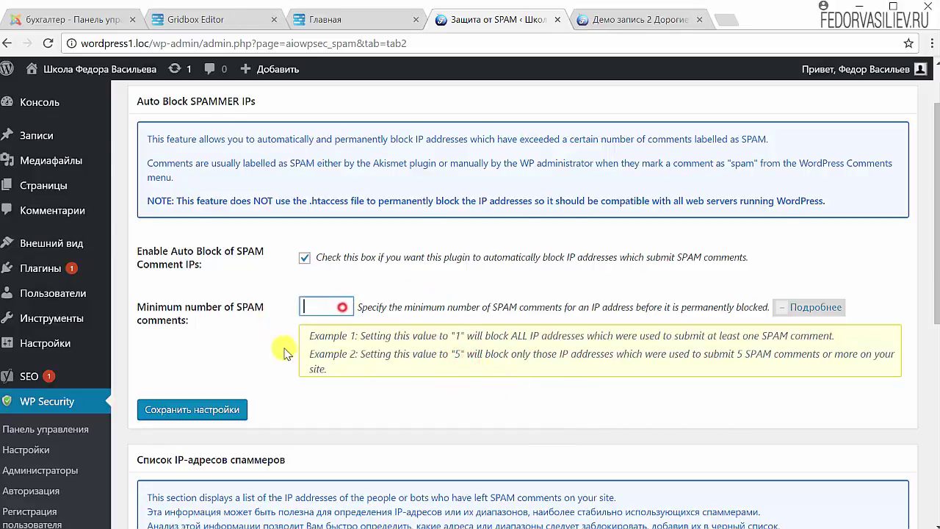
scroll(283, 348, "down", 5)
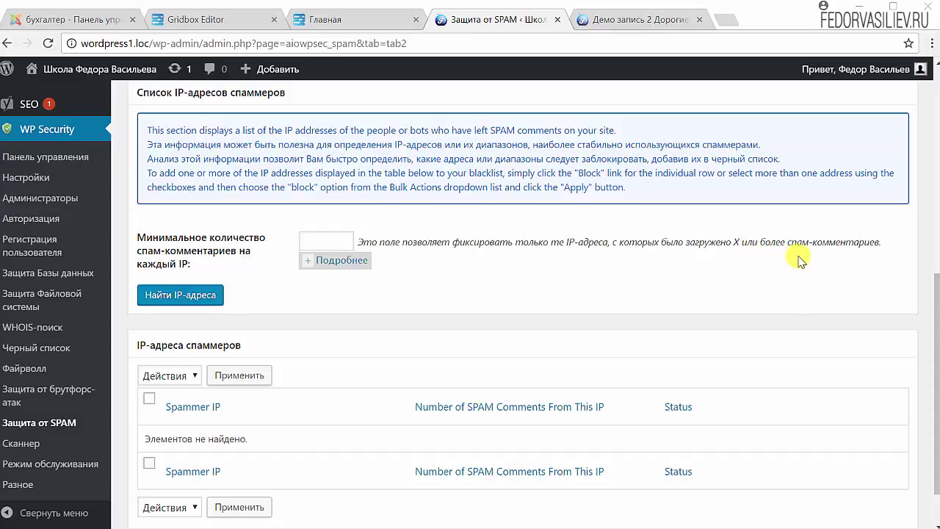
Expand the per-IP spam comment count examples and inspect the empty spammer IP list
left_click(337, 262)
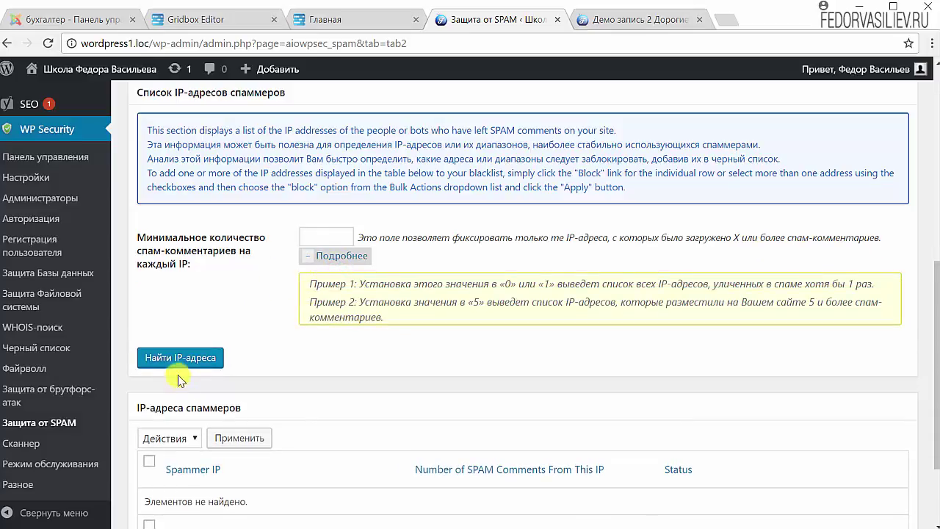
left_click(338, 240)
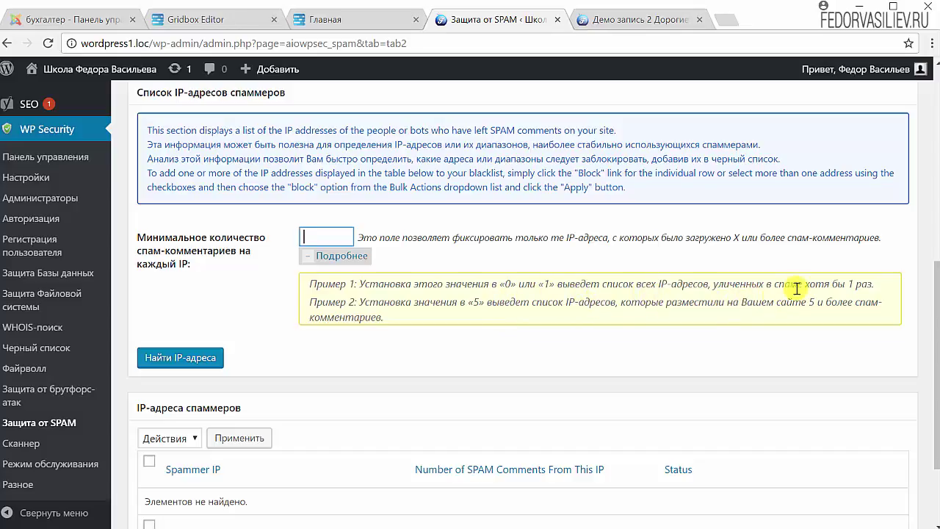
scroll(342, 298, "up", 1)
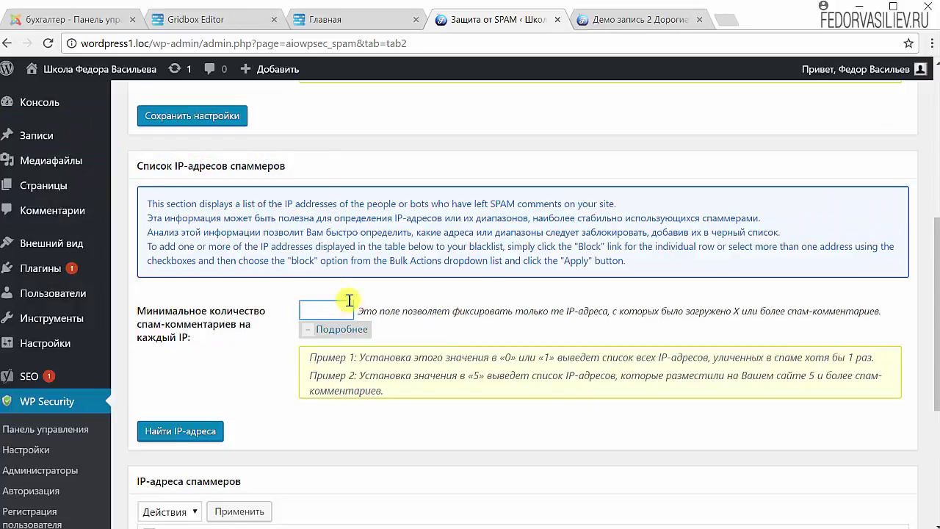
scroll(278, 334, "down", 2)
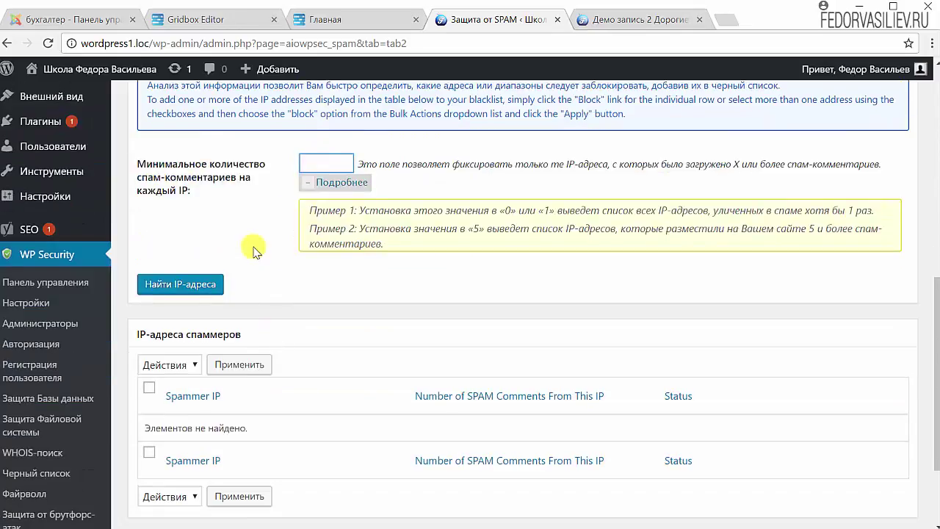
scroll(252, 247, "up", 2)
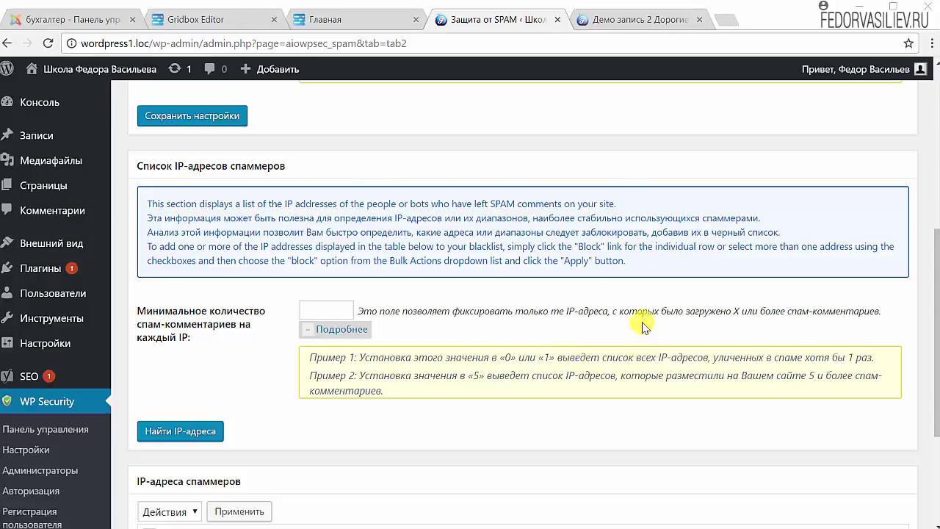
scroll(632, 323, "down", 4)
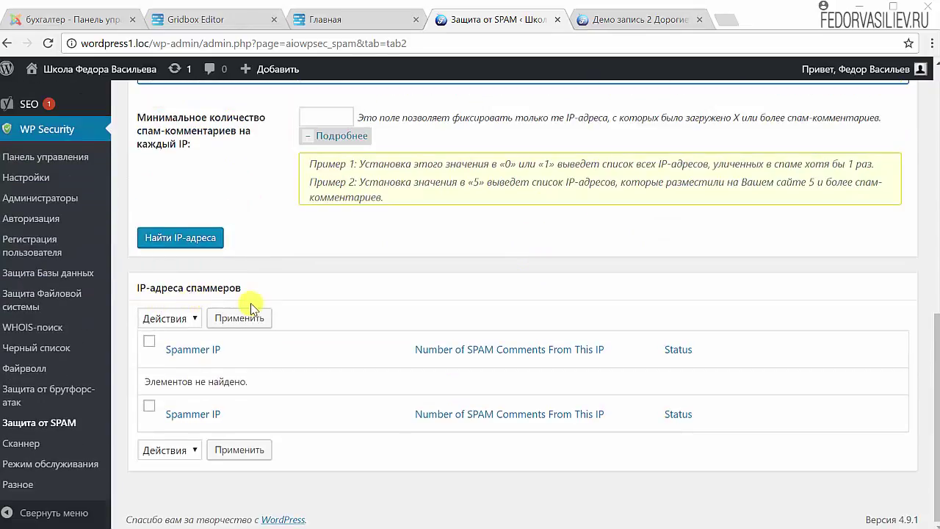
mouse_move(193, 377)
left_mouse_down()
mouse_move(284, 381)
mouse_move(190, 384)
left_mouse_up()
left_click(298, 373)
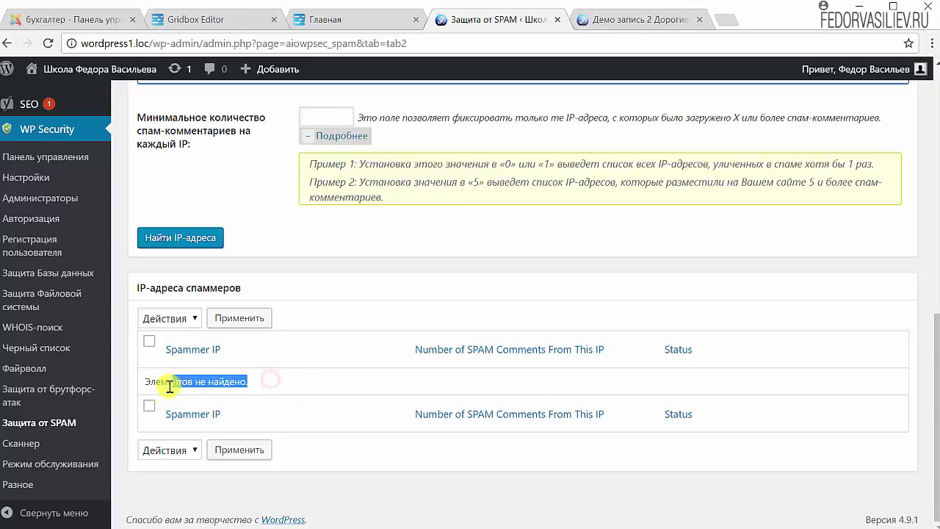
scroll(266, 377, "up", 5)
scroll(267, 378, "up", 3)
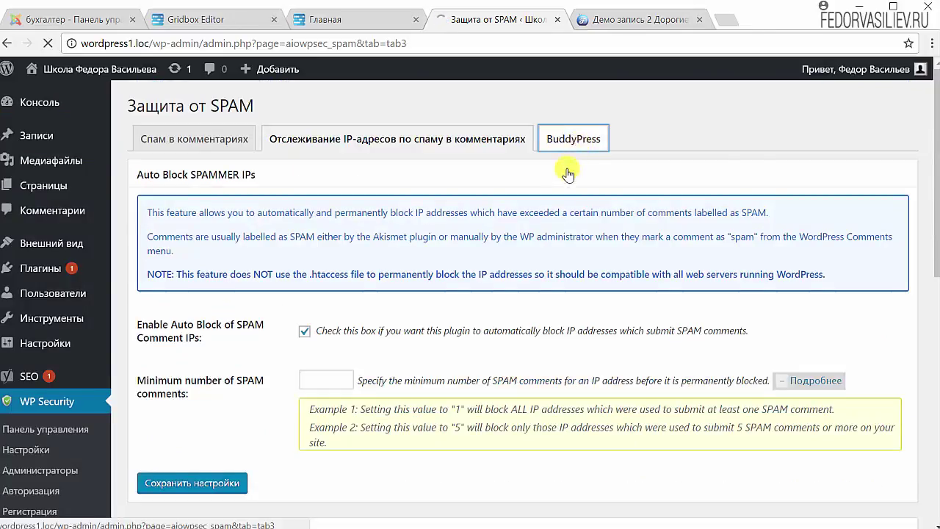
Check the BuddyPress tab, which reports BuddyPress inactive, then go to the WP Security Scanner page
left_click(575, 151)
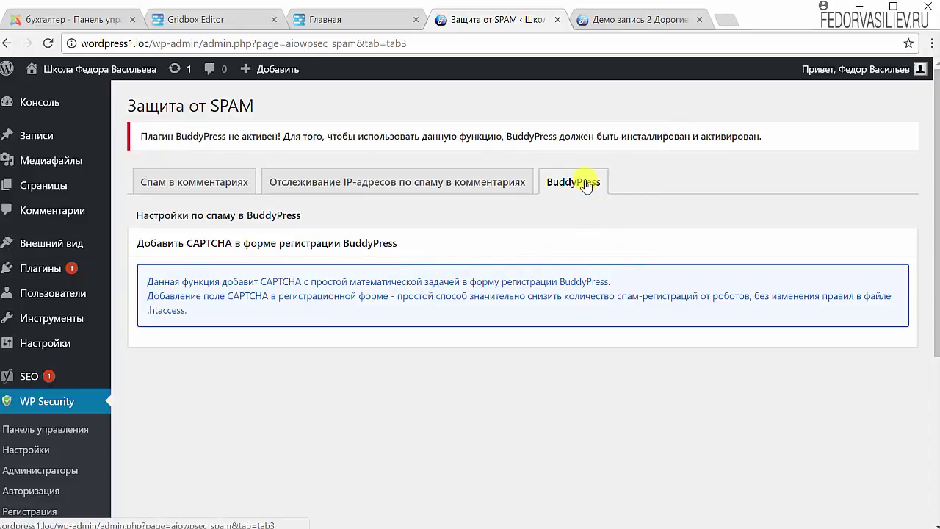
mouse_move(102, 244)
scroll(125, 477, "down", 5)
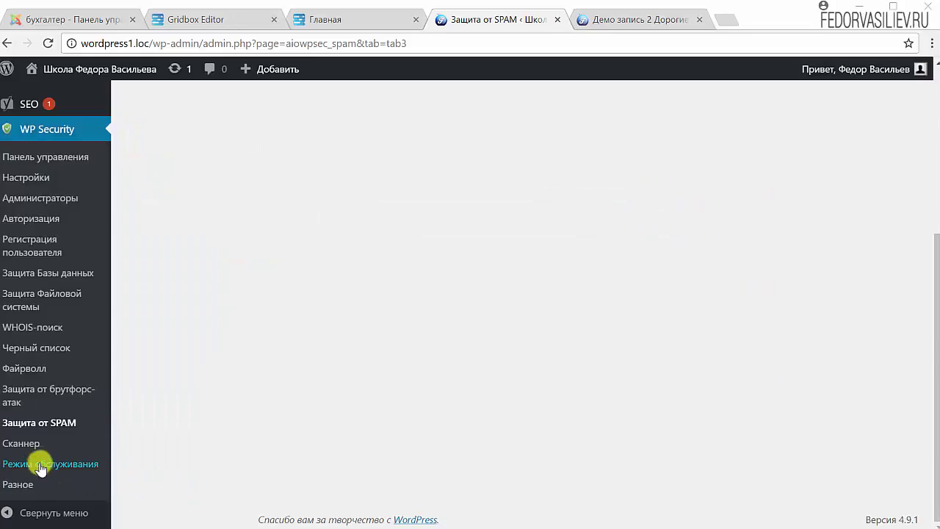
left_click(26, 445)
scroll(353, 347, "down", 1)
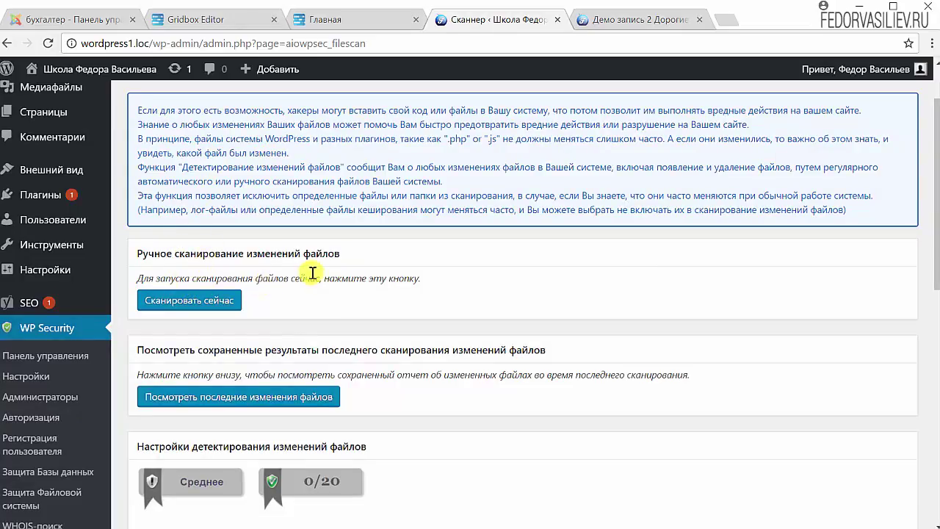
Run a manual file-change scan and view the last scan results showing no file changes
left_click(188, 302)
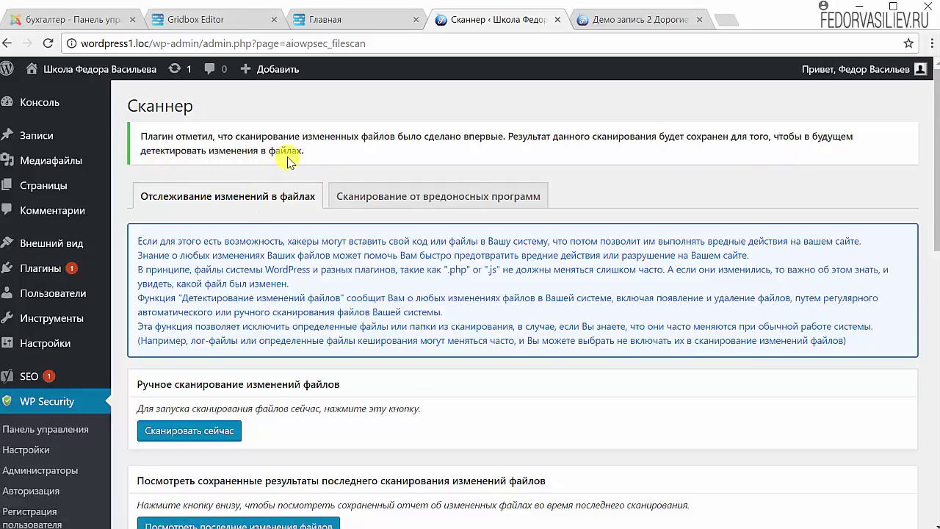
scroll(288, 161, "down", 4)
scroll(258, 189, "up", 4)
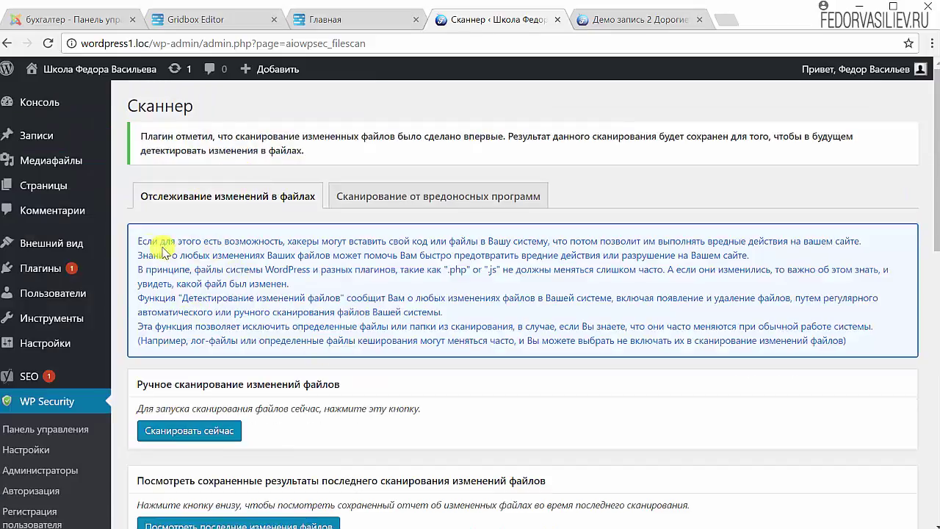
left_click_drag(139, 239, 507, 339)
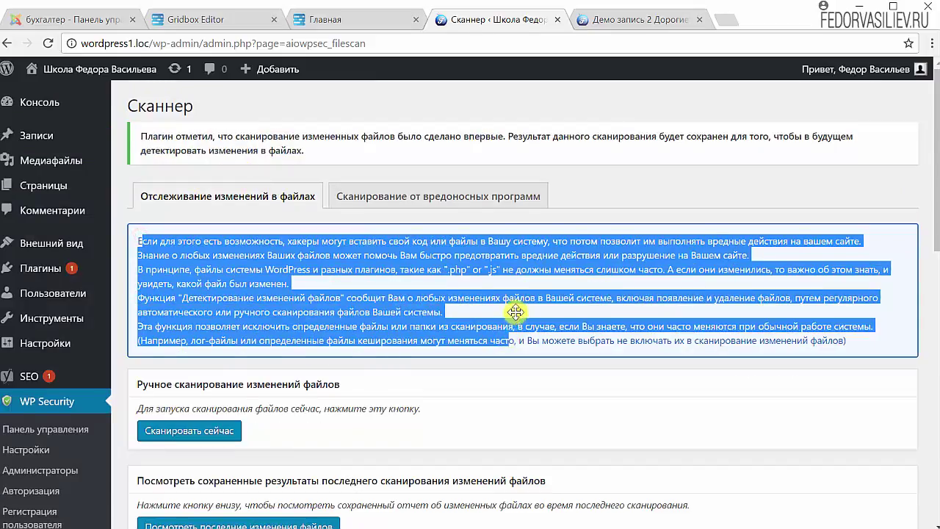
scroll(516, 311, "down", 3)
scroll(587, 239, "down", 2)
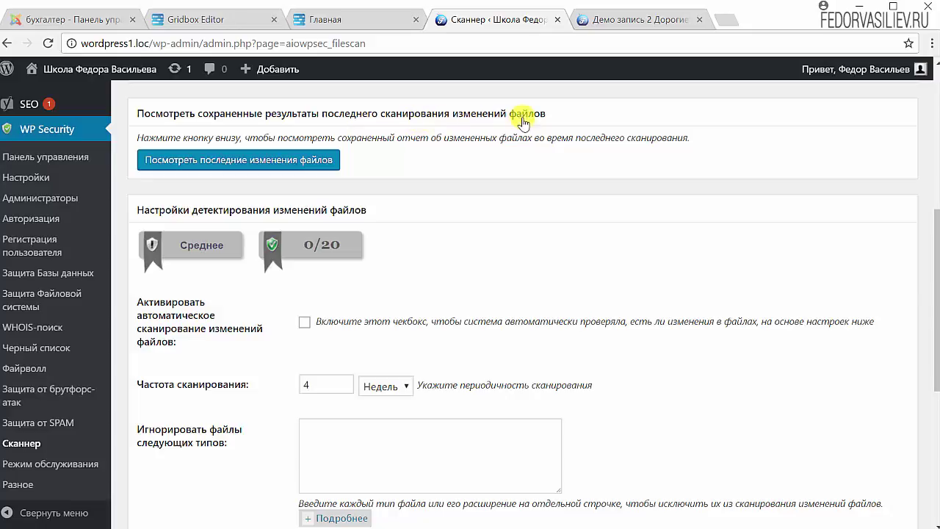
left_click(311, 160)
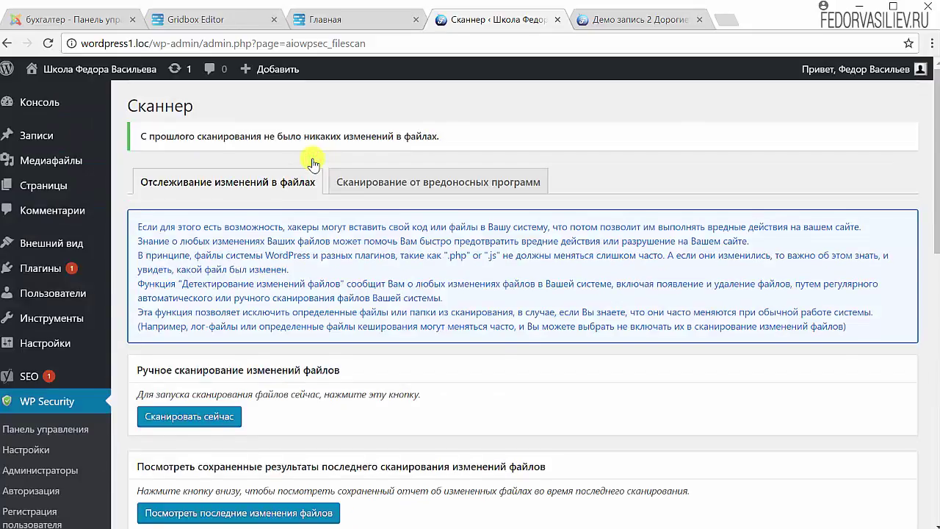
Enable automatic file-change scanning with a frequency of 7 days
scroll(268, 300, "down", 5)
scroll(230, 259, "down", 1)
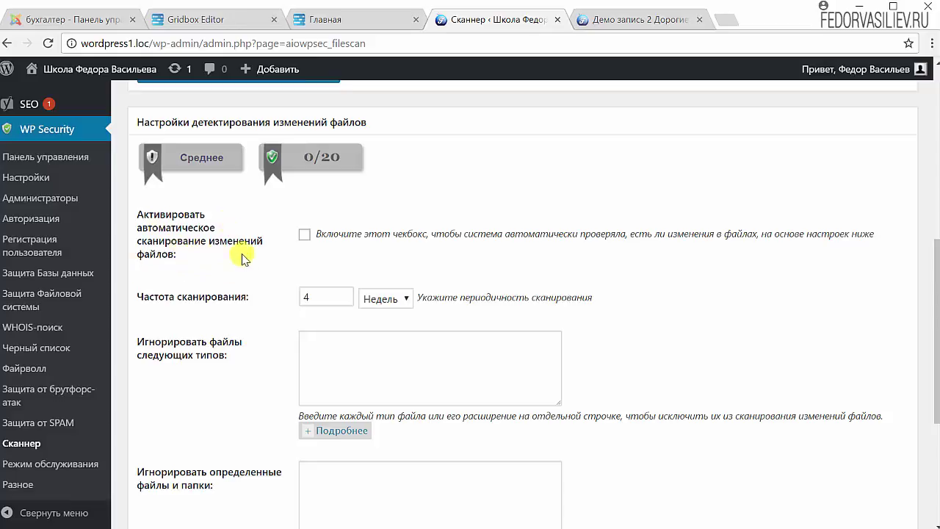
left_click(304, 234)
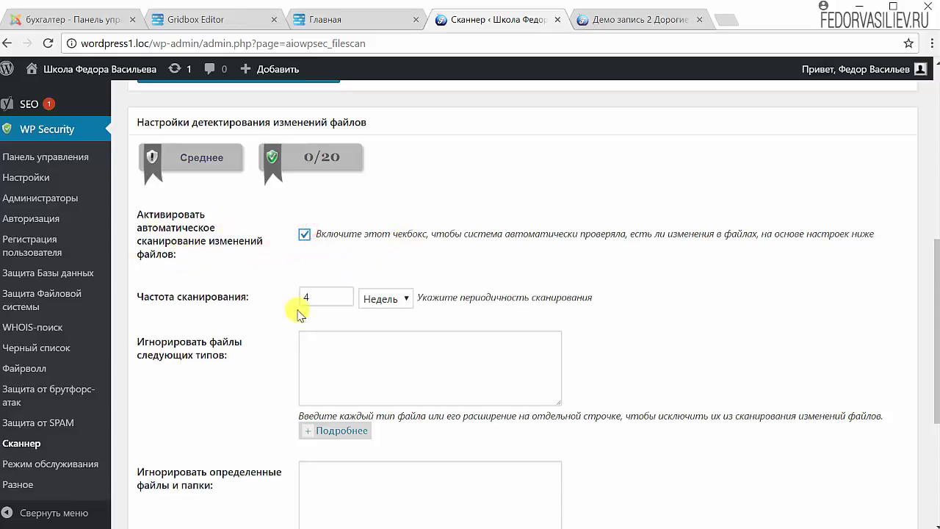
left_click(366, 301)
left_click(374, 325)
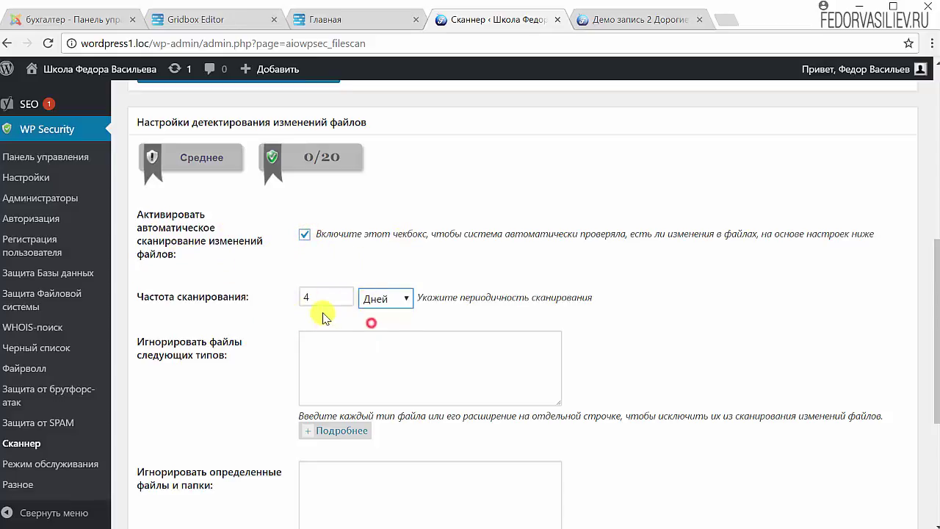
double_click(314, 298)
type("7")
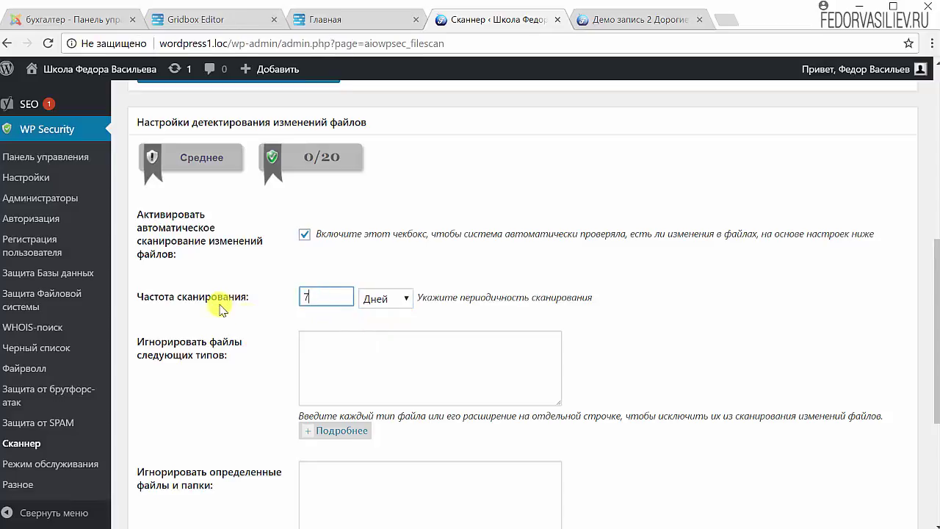
Read the help on ignoring file types and specific files and folders
scroll(624, 266, "down", 2)
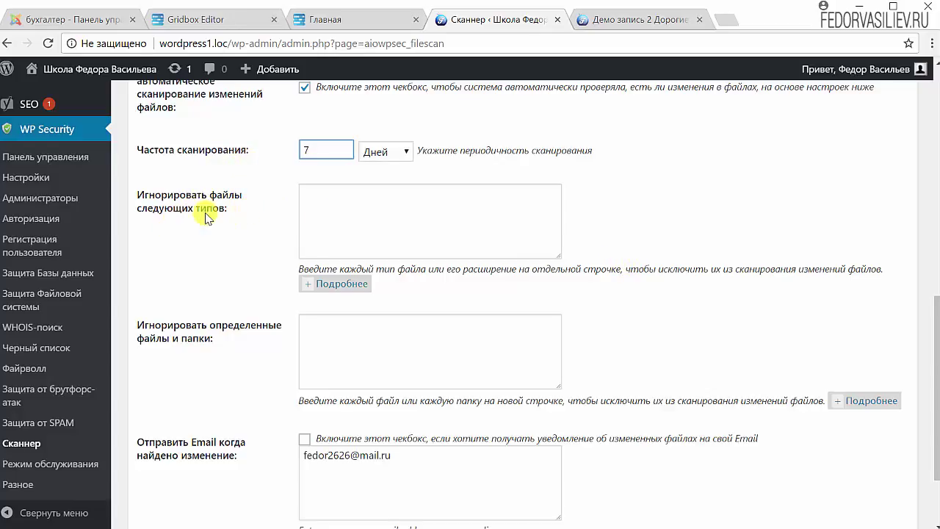
left_click(316, 284)
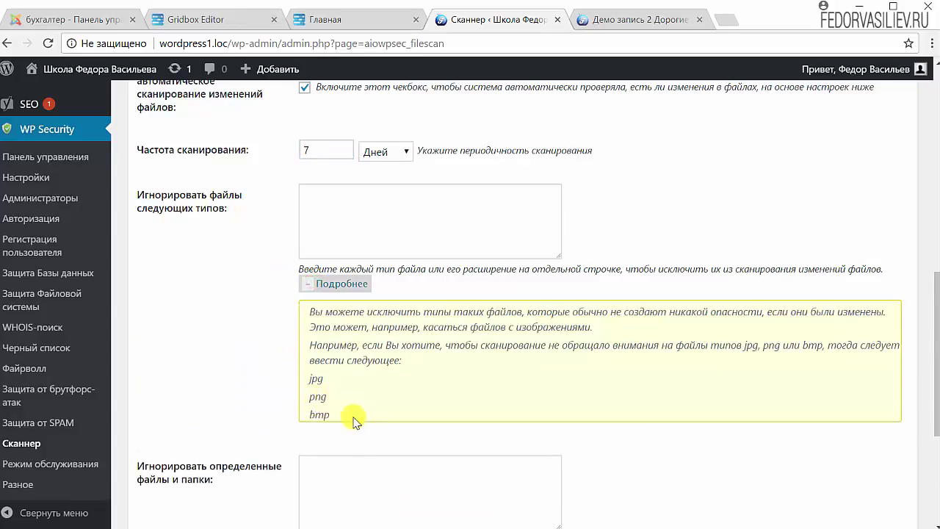
left_click(340, 284)
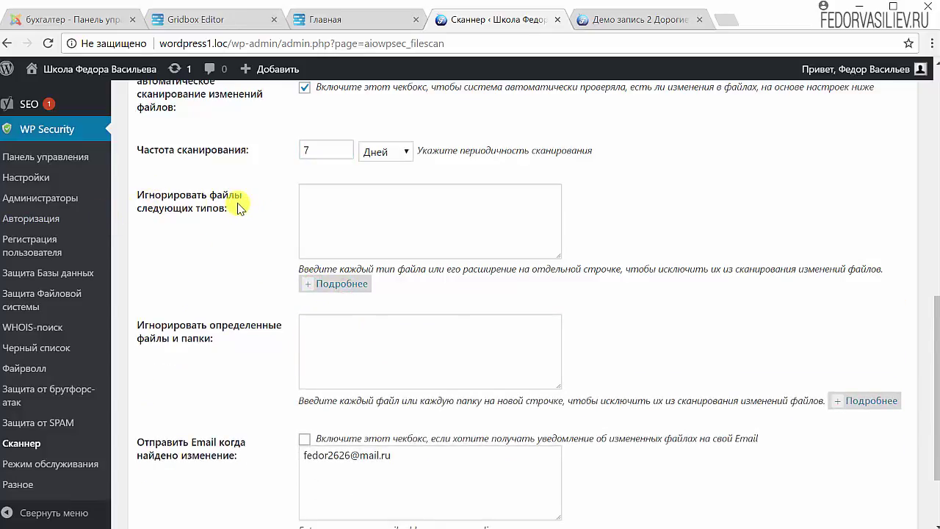
scroll(237, 207, "down", 2)
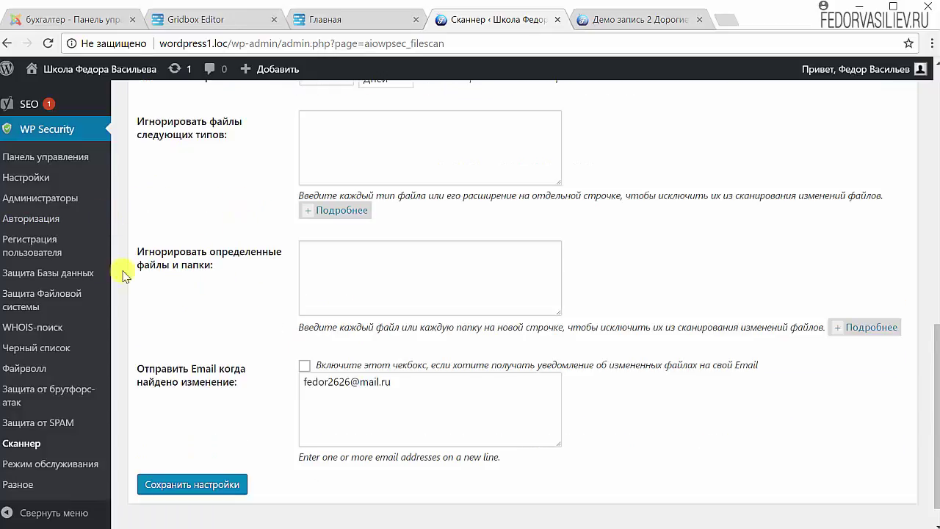
left_click(841, 323)
scroll(304, 394, "down", 2)
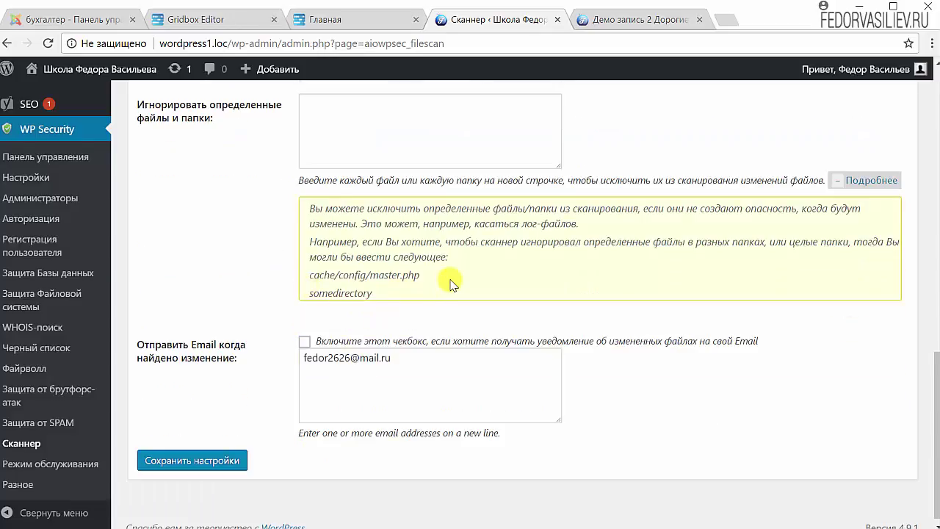
left_click_drag(451, 284, 332, 274)
scroll(264, 243, "down", 1)
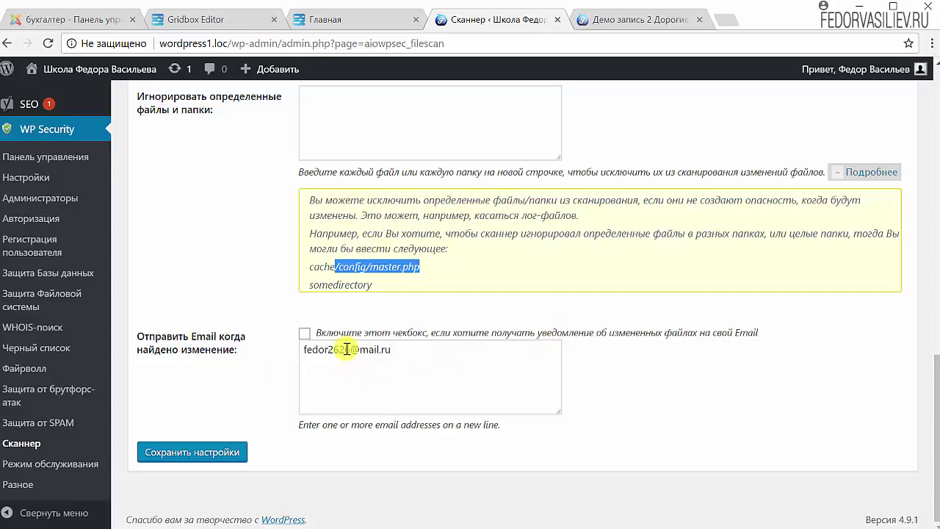
Keep the notification e-mail address and save the scanner settings
triple_click(439, 356)
left_click(411, 361)
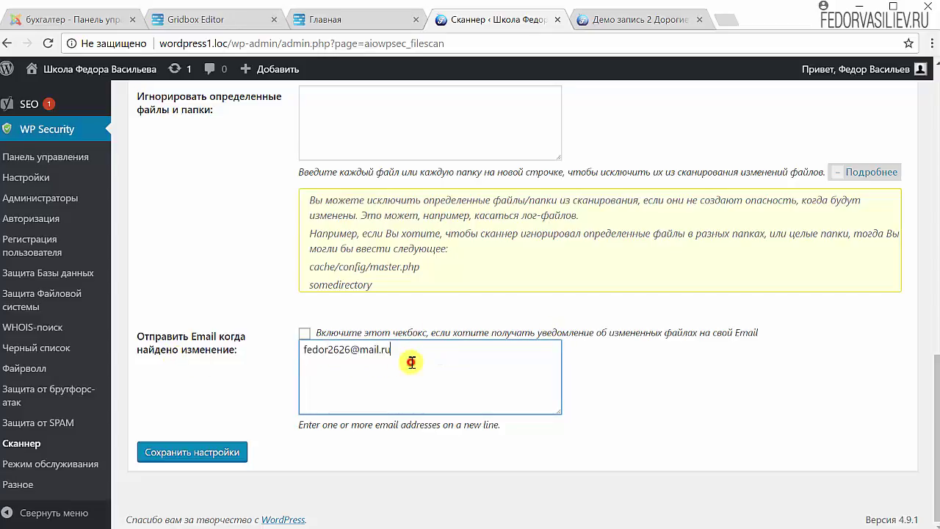
left_click(193, 455)
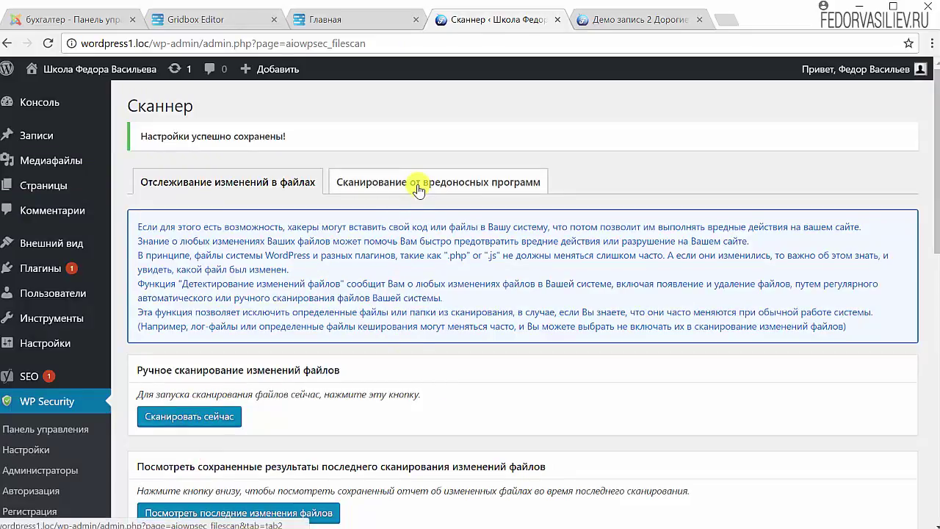
Open the Сканирование от вредоносных программ tab and read through it
left_click(416, 185)
scroll(415, 241, "down", 2)
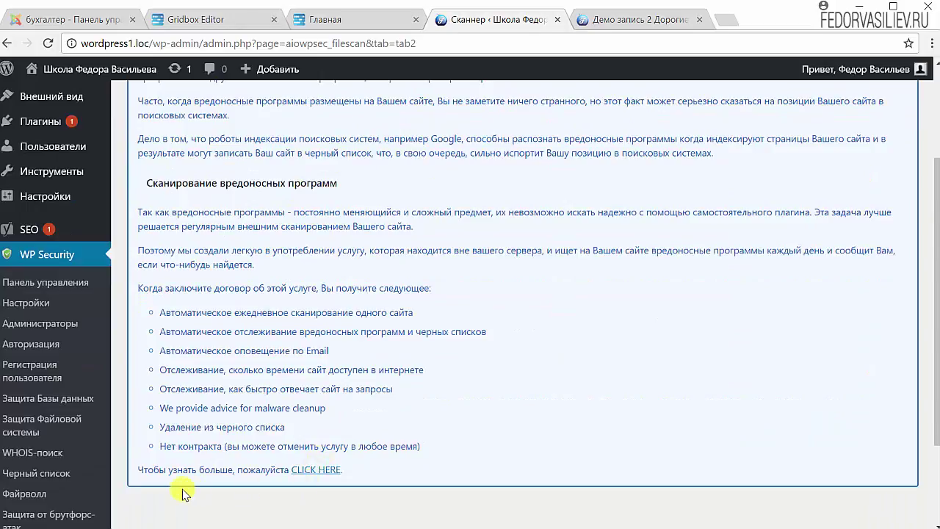
scroll(276, 266, "up", 2)
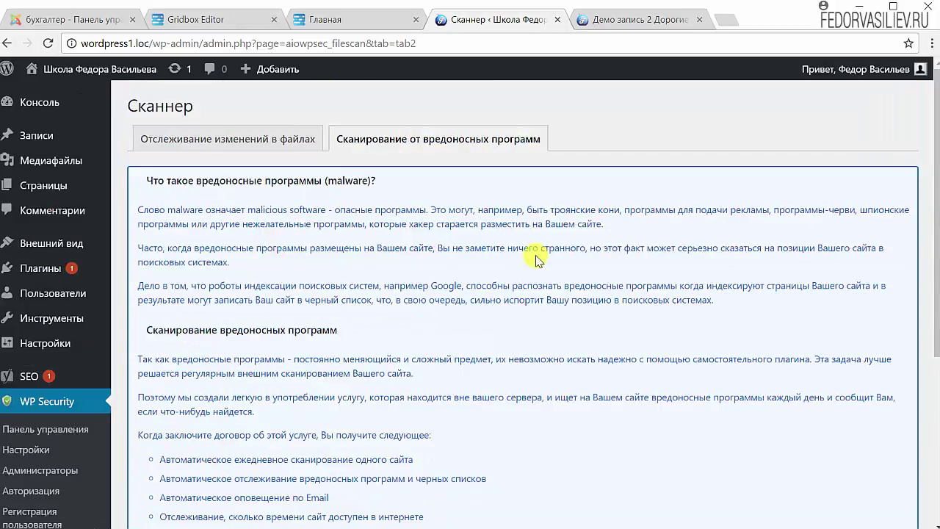
scroll(251, 392, "down", 4)
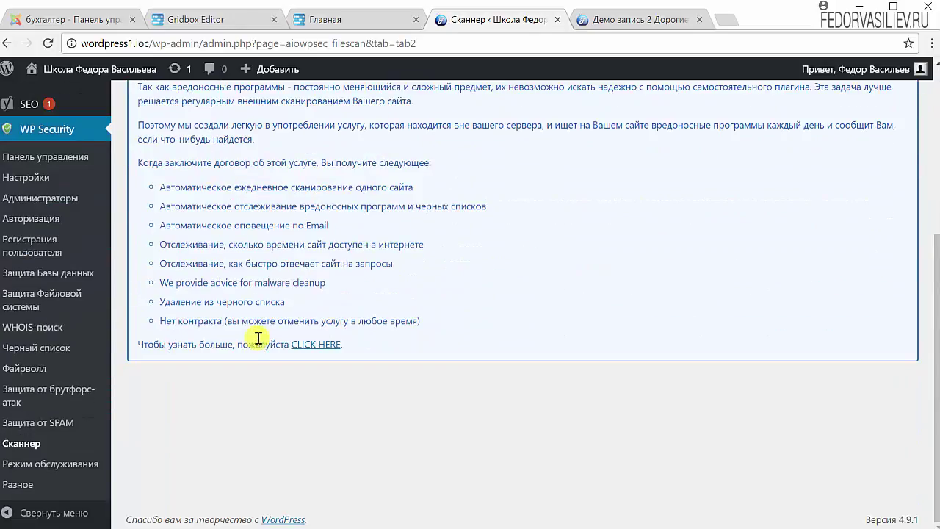
Open the Режим обслуживания page and review it, leaving maintenance mode off
left_click(44, 463)
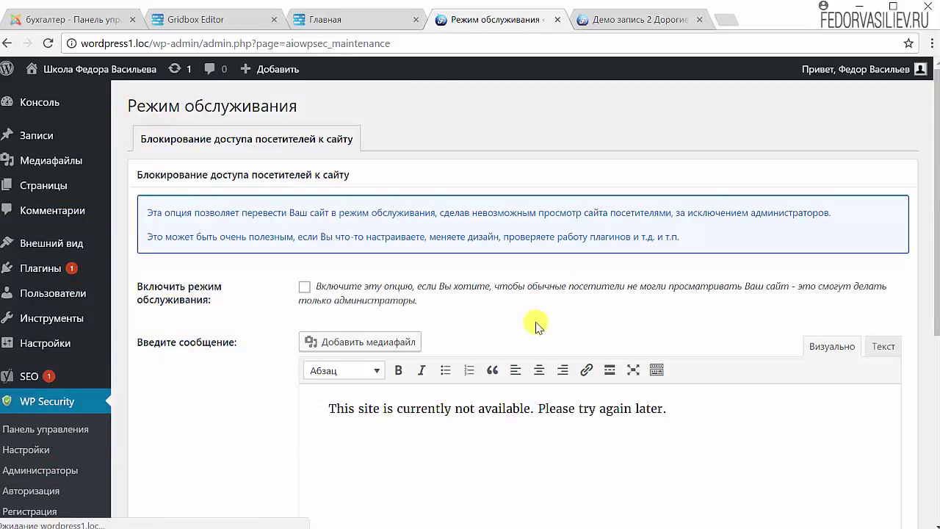
scroll(424, 308, "down", 5)
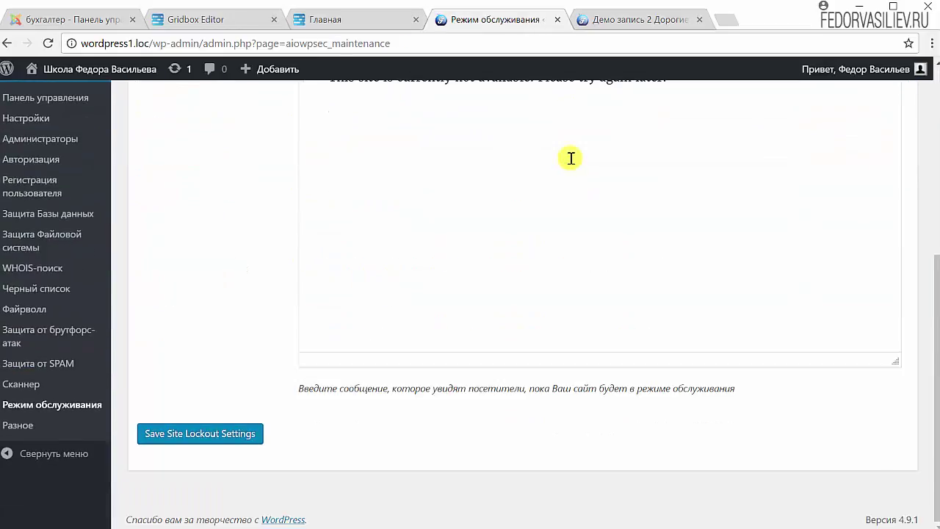
scroll(535, 190, "up", 5)
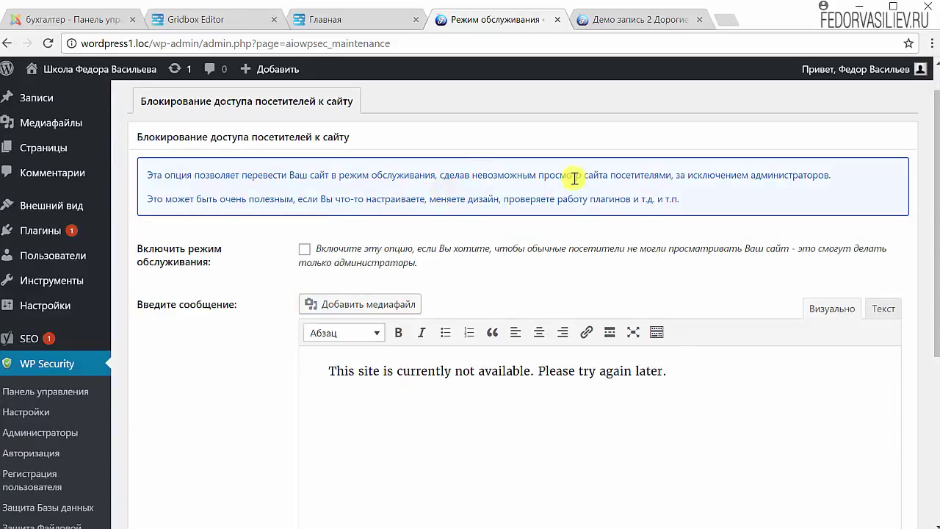
scroll(278, 342, "up", 1)
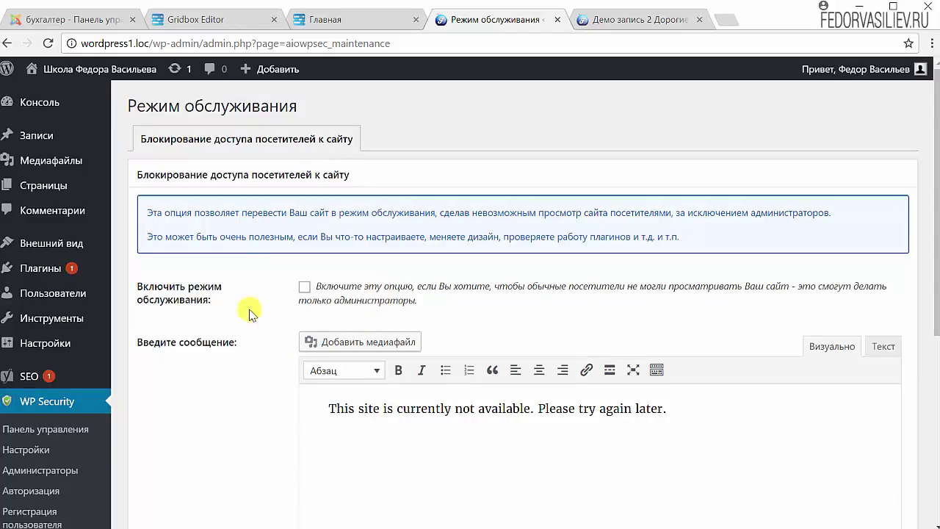
scroll(379, 295, "down", 3)
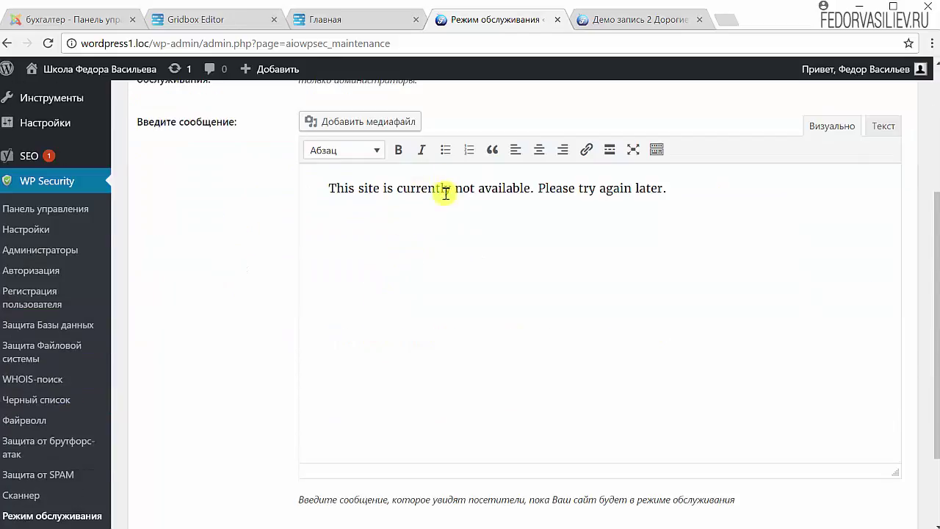
scroll(378, 185, "up", 3)
scroll(366, 182, "down", 4)
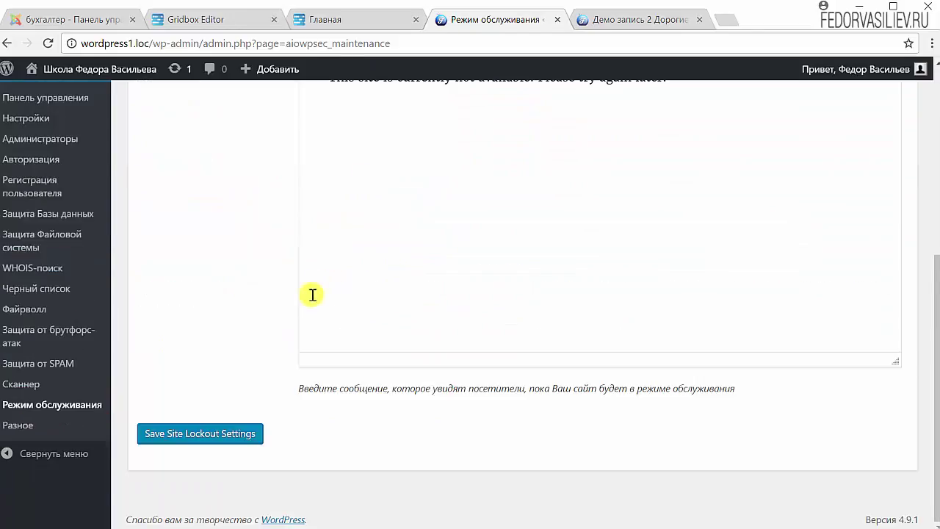
On the Разное page, tick Активировать защиту от копирования and save the copy protection settings
left_click(16, 432)
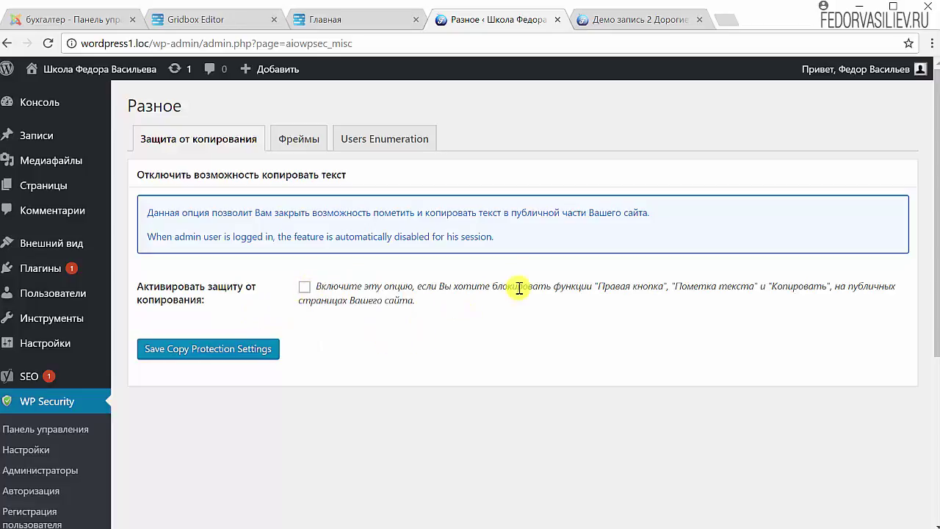
left_click(304, 290)
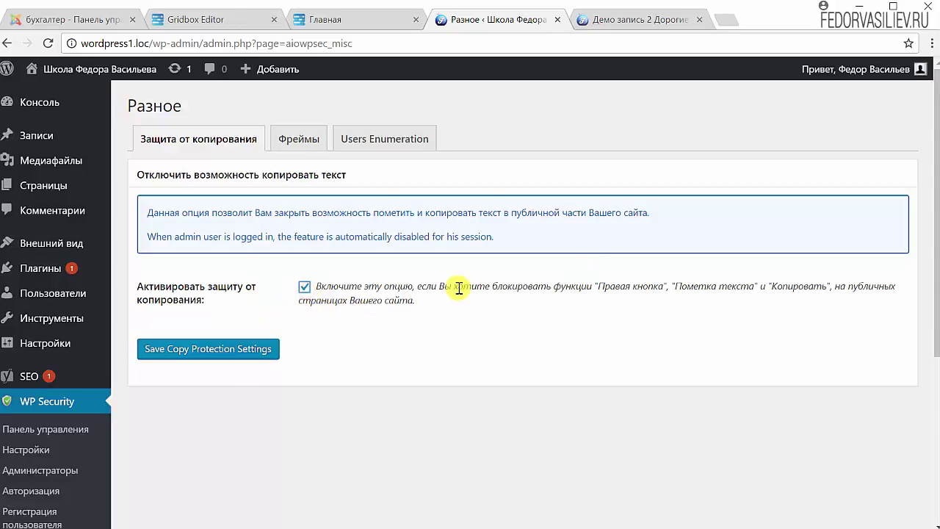
left_click(168, 348)
Reload the Демо запись 2 post and check that selected paragraph text still offers Копировать
key("ctrl+Tab")
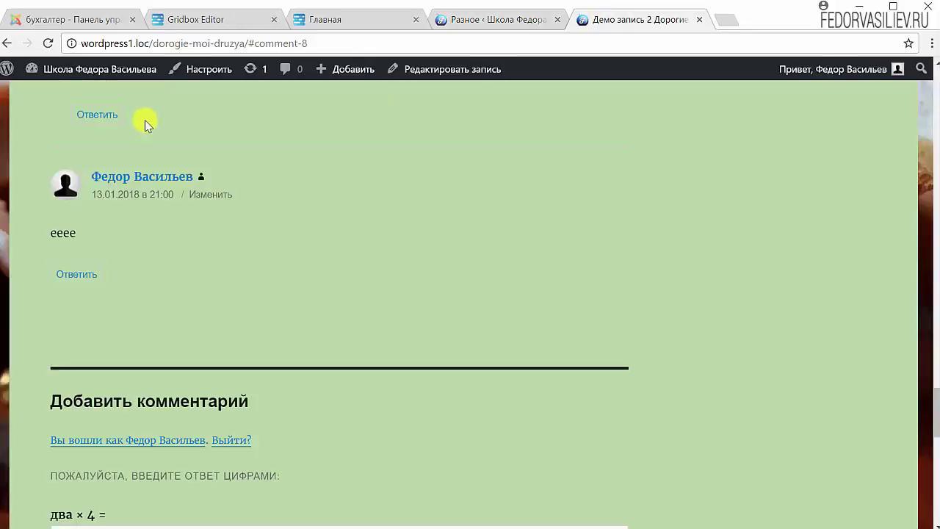
scroll(291, 285, "up", 10)
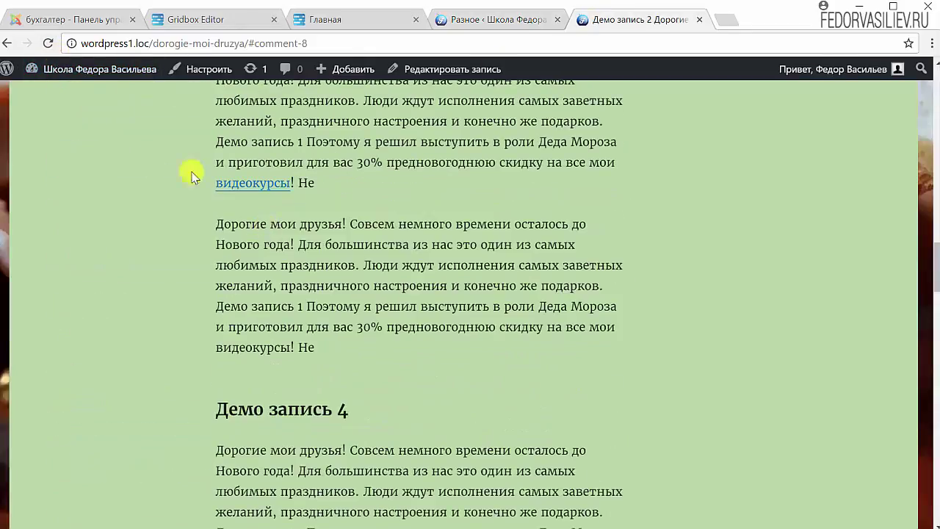
left_click(48, 43)
left_click_drag(215, 224, 446, 265)
right_click(418, 241)
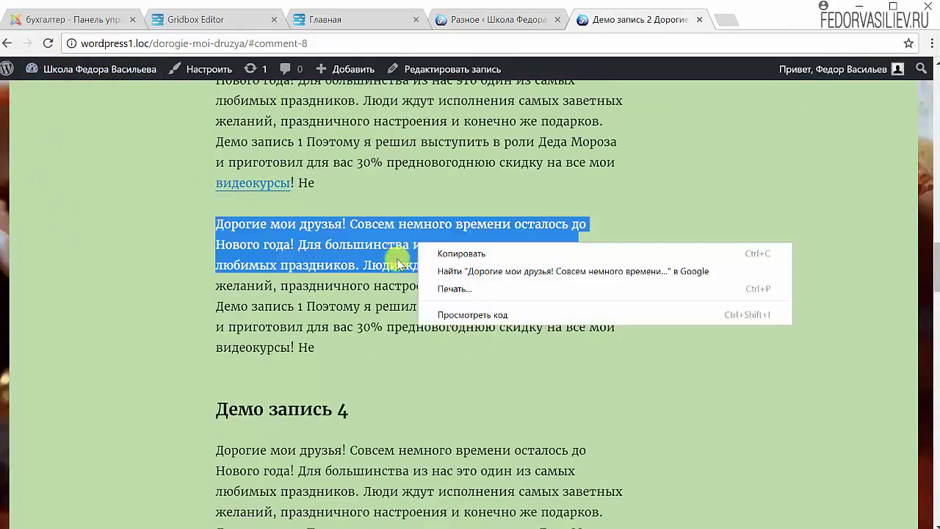
left_click(441, 252)
right_click(345, 246)
left_click(288, 257)
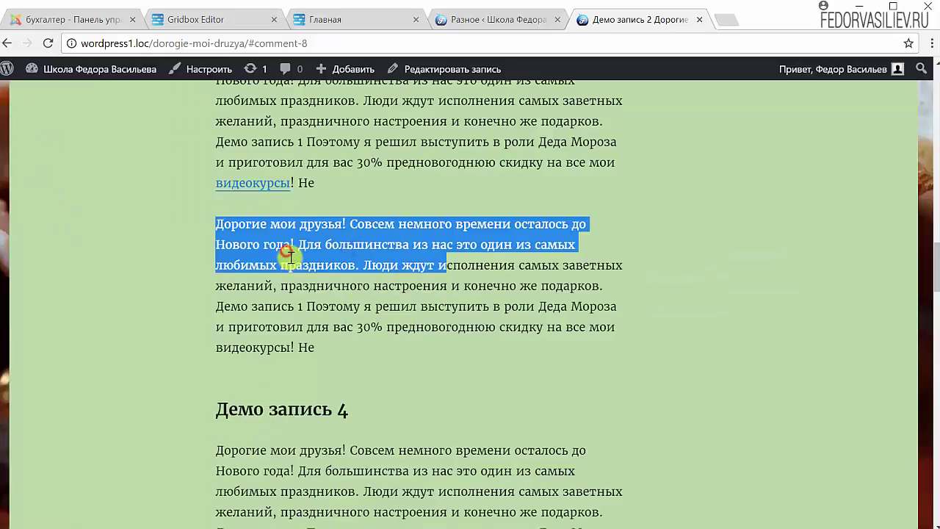
left_click(289, 260)
Reload again and confirm a new paragraph selection can still be copied while logged in
left_click_drag(541, 265, 323, 229)
right_click(353, 253)
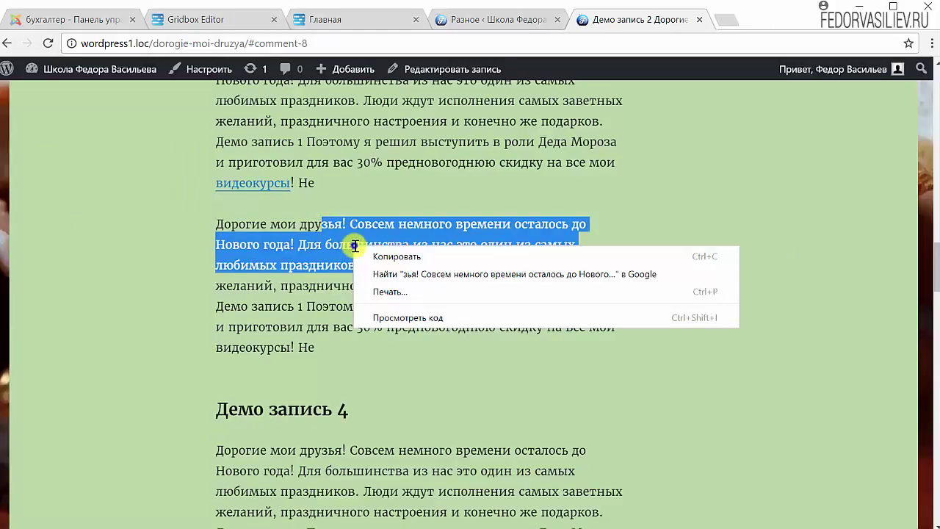
left_click(323, 340)
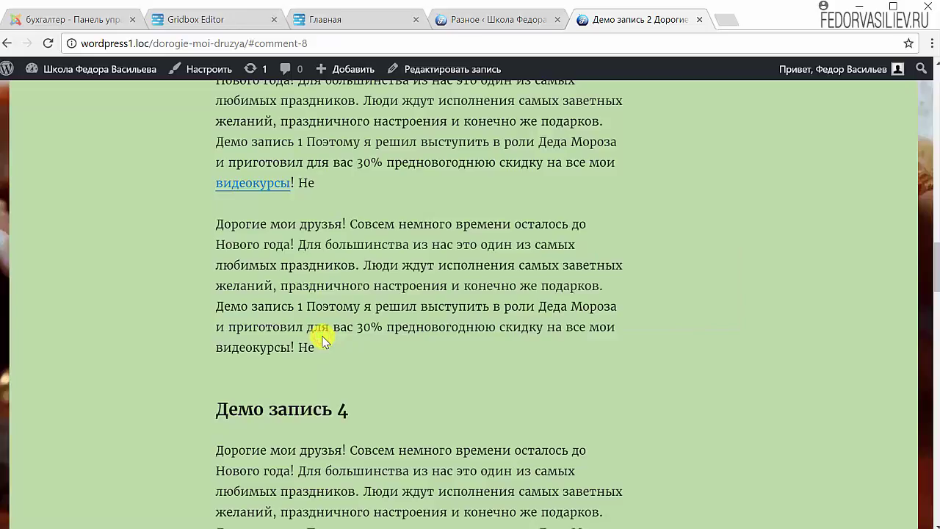
key("F5")
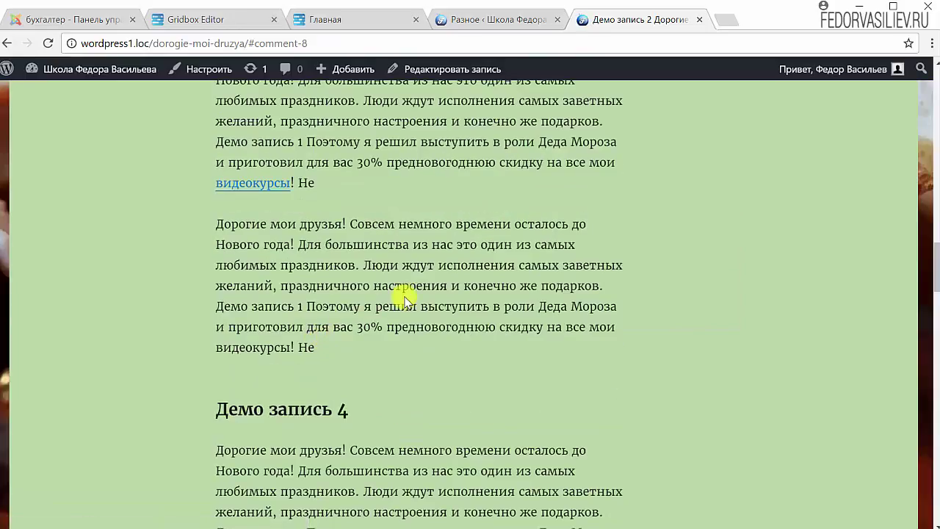
left_click_drag(402, 301, 273, 242)
right_click(313, 254)
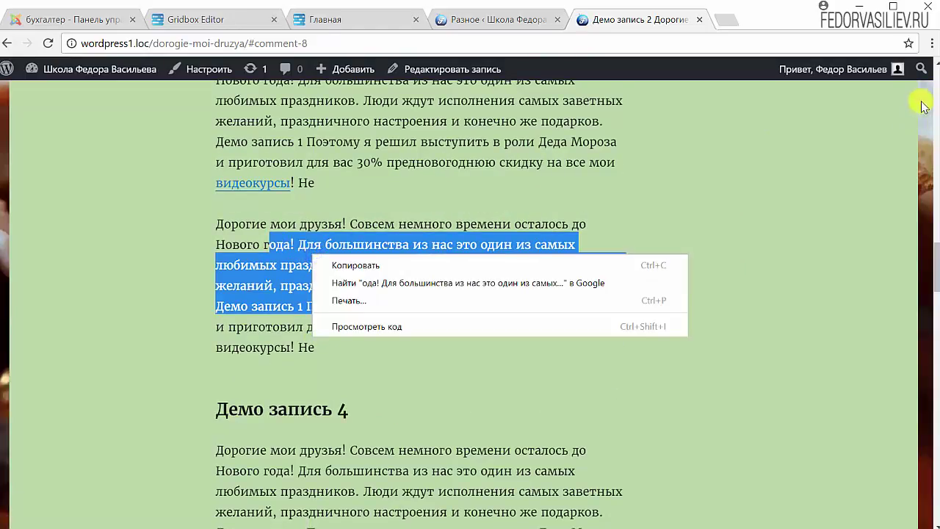
left_click(860, 130)
mouse_move(859, 69)
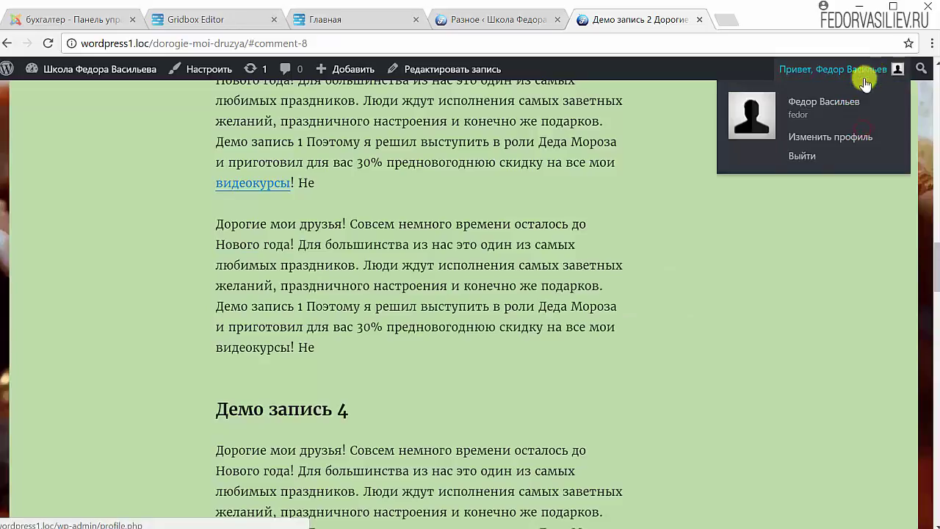
left_click(799, 159)
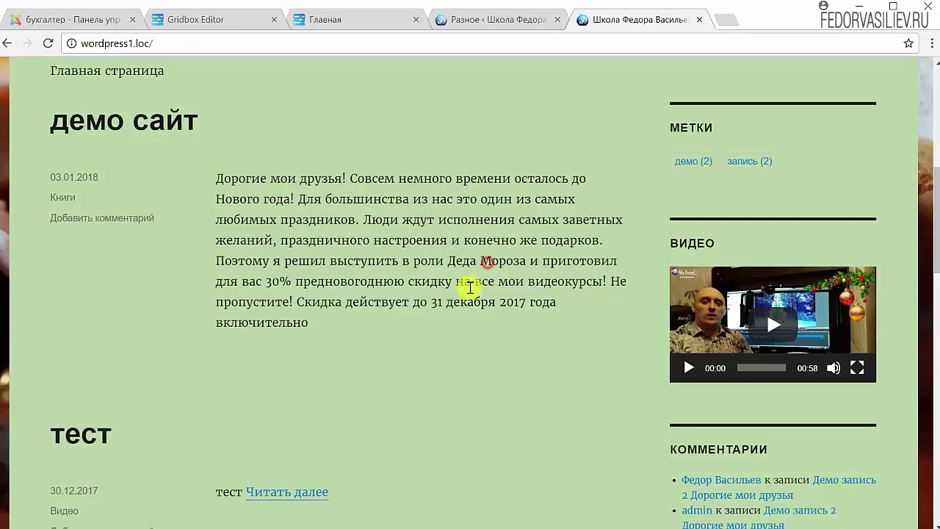
scroll(470, 279, "up", 5)
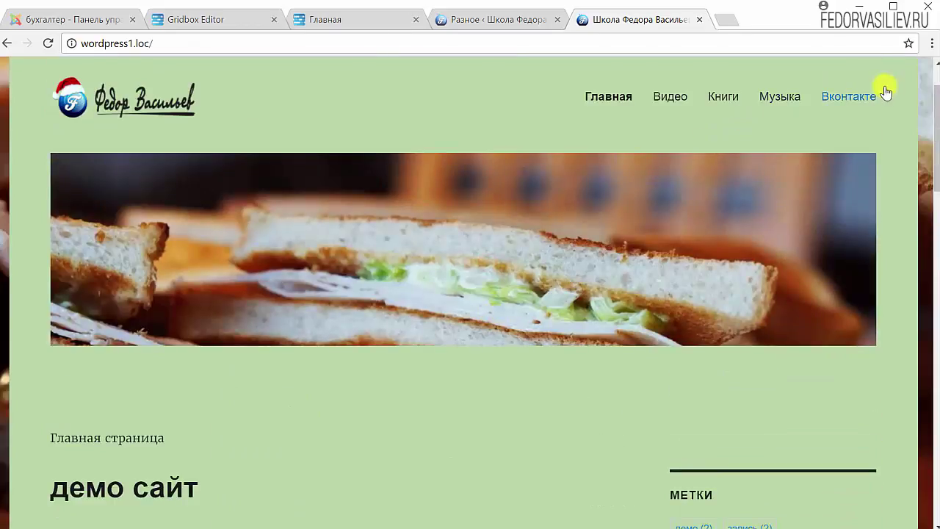
scroll(419, 245, "down", 5)
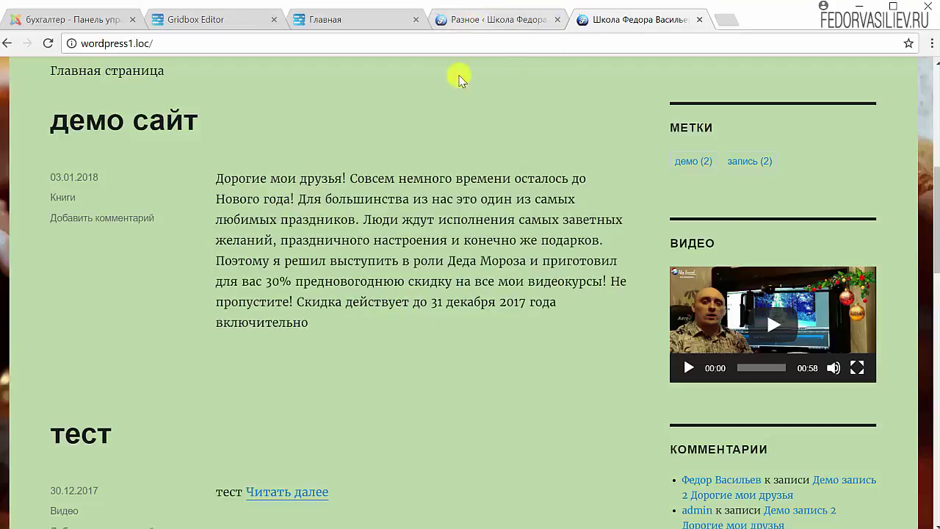
scroll(401, 243, "down", 7)
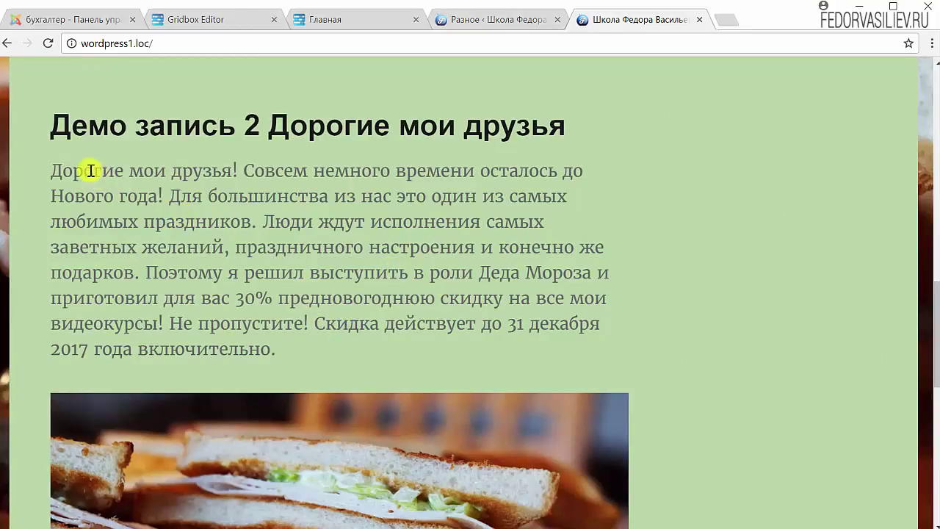
scroll(266, 228, "down", 3)
scroll(264, 230, "down", 4)
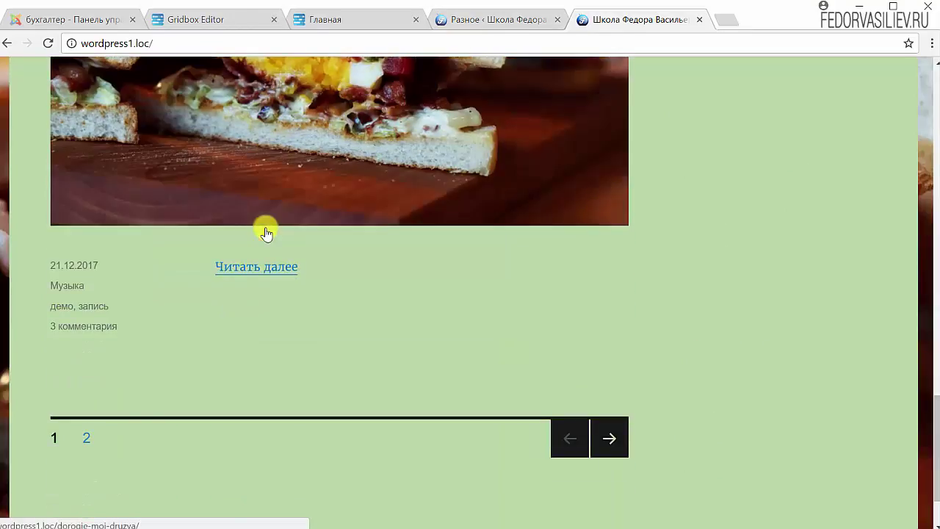
scroll(256, 256, "up", 9)
scroll(361, 222, "up", 4)
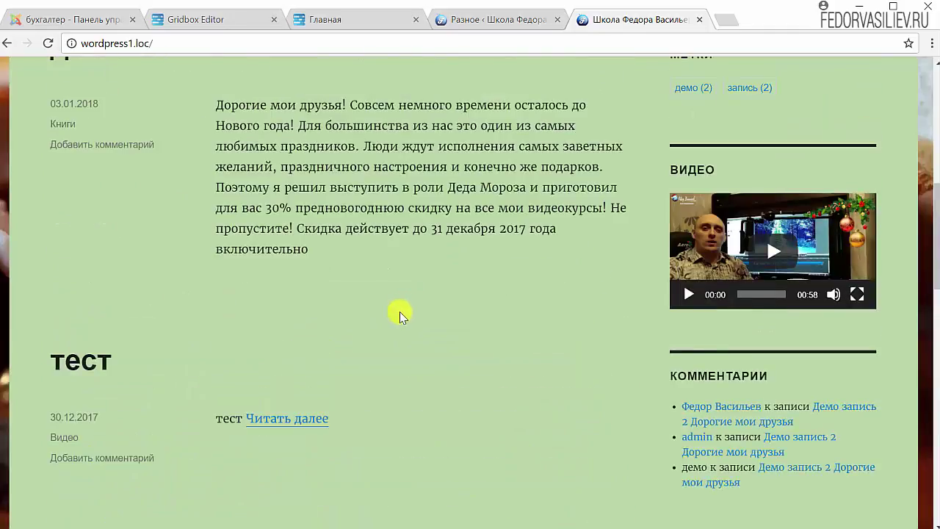
scroll(350, 254, "up", 3)
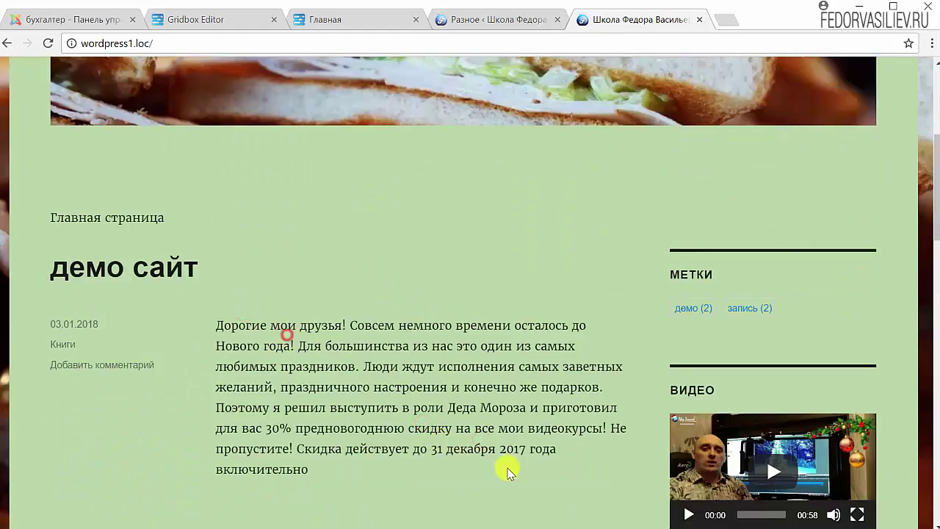
scroll(485, 367, "down", 3)
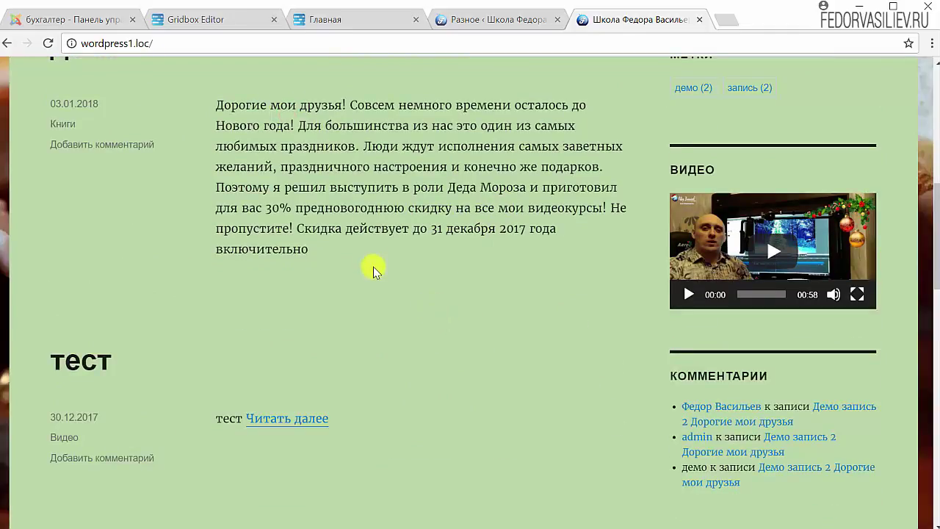
scroll(459, 297, "up", 1)
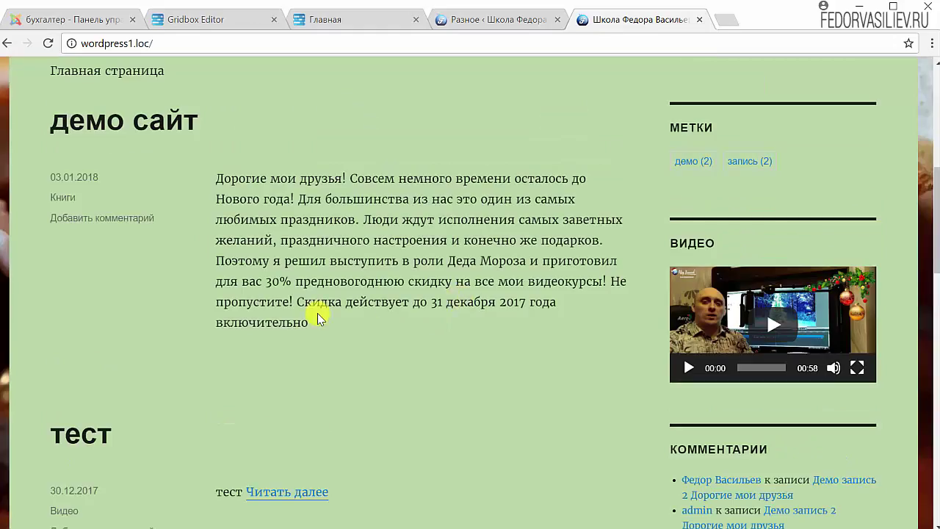
left_click(366, 332)
left_click(254, 178)
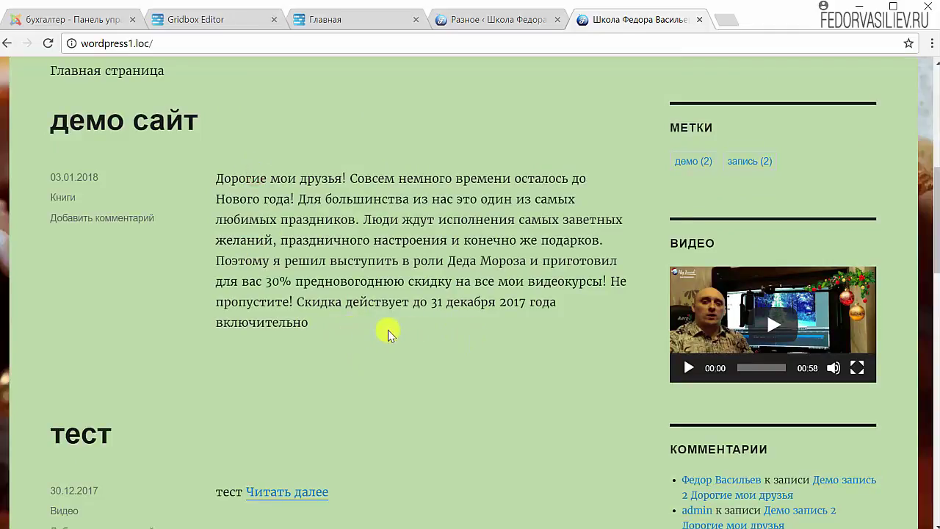
left_click(483, 328)
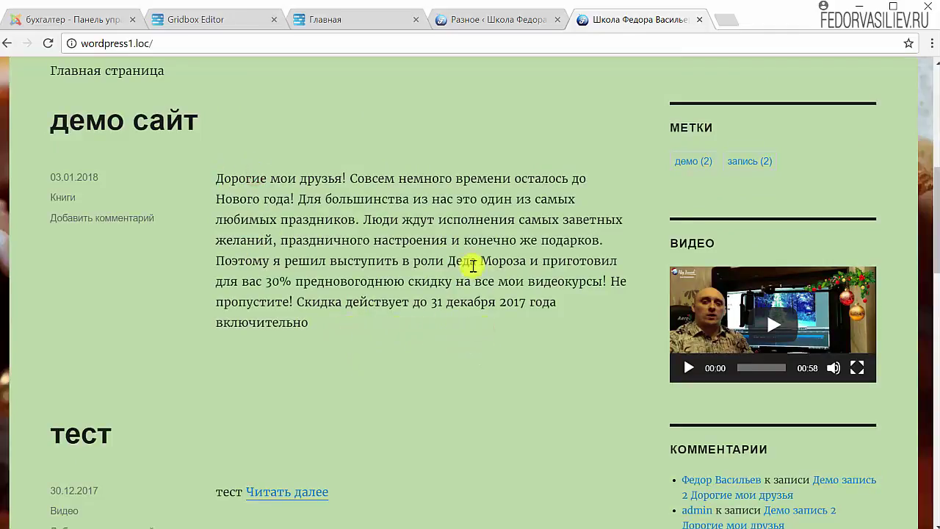
left_click(523, 216)
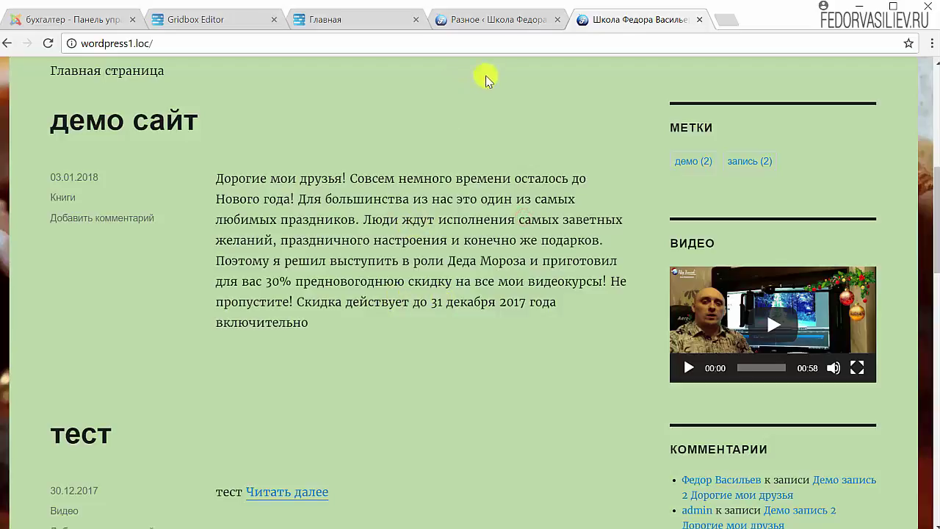
left_click(341, 170)
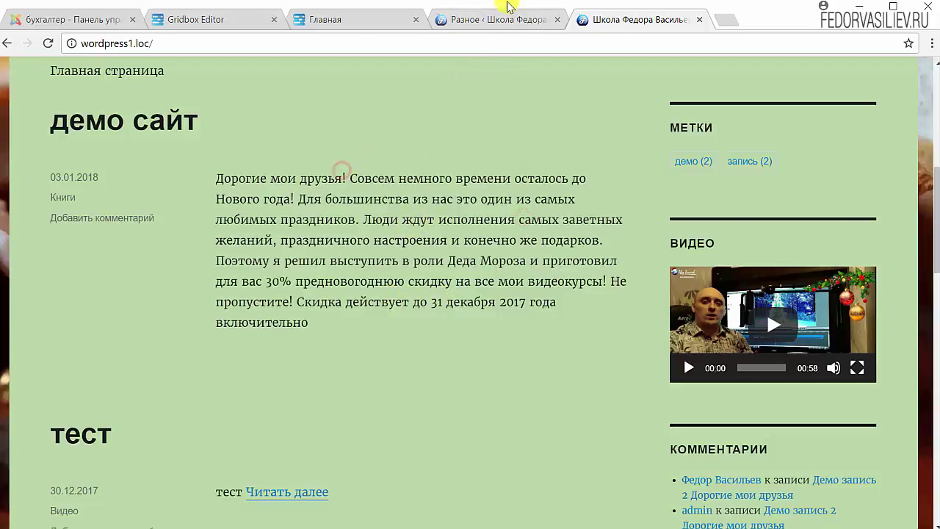
Return to the Разное security settings and log back in after the session expired
left_click(509, 26)
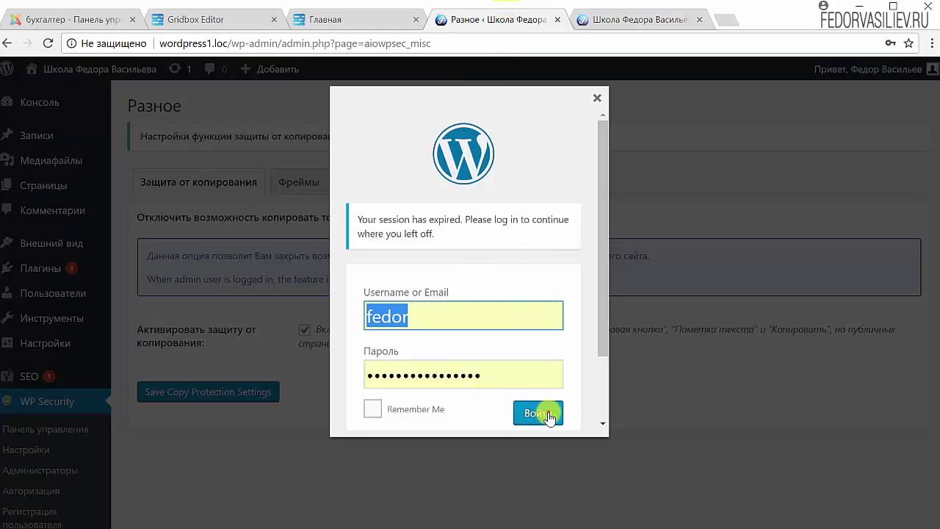
left_click(547, 413)
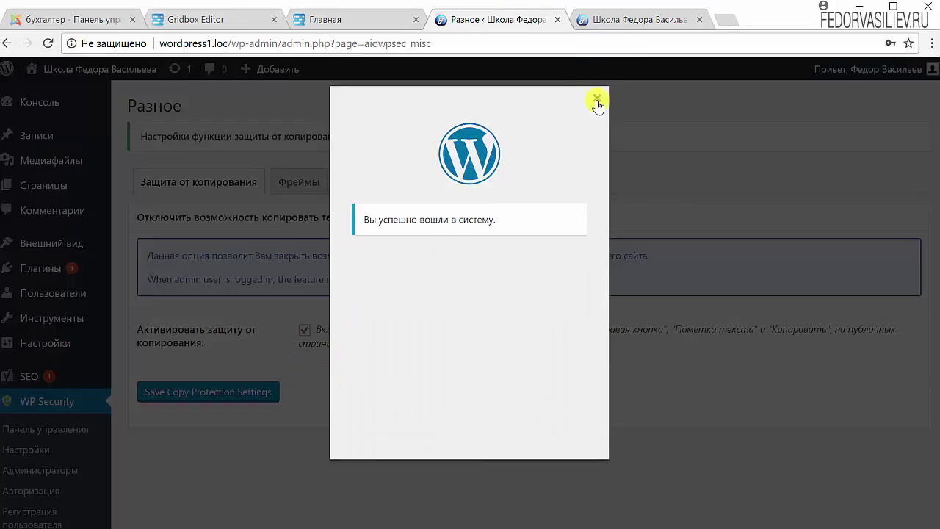
left_click(596, 99)
On the Фреймы tab, tick Активировать iframe-защиту and save the settings
left_click(302, 183)
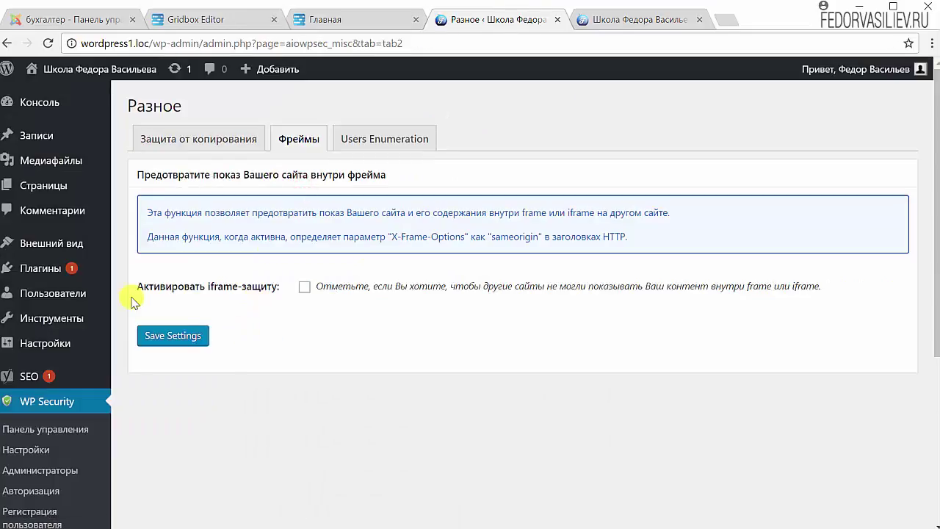
left_click(304, 287)
key("Return")
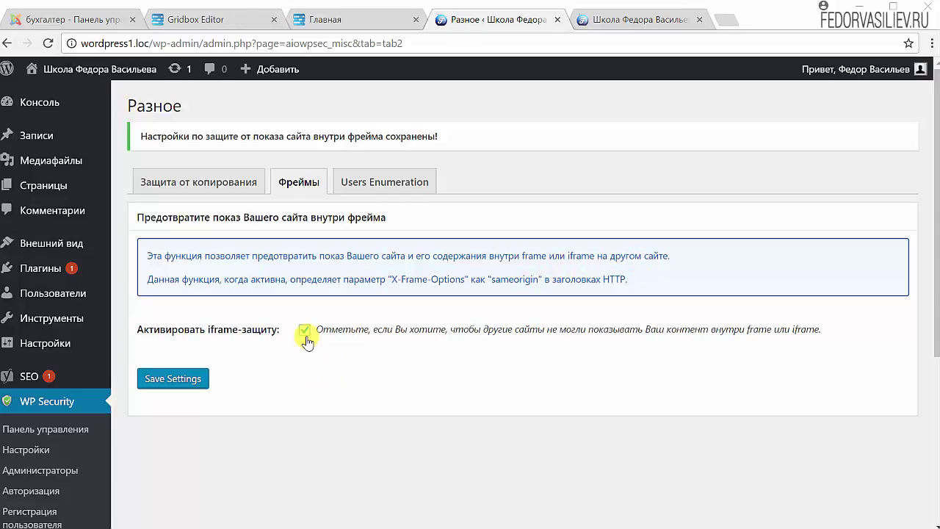
left_click(180, 380)
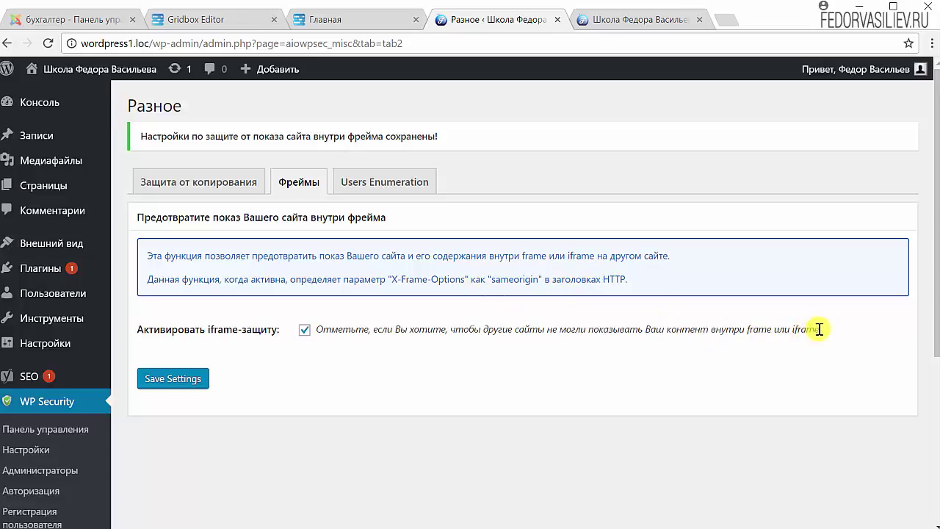
left_click_drag(819, 329, 795, 330)
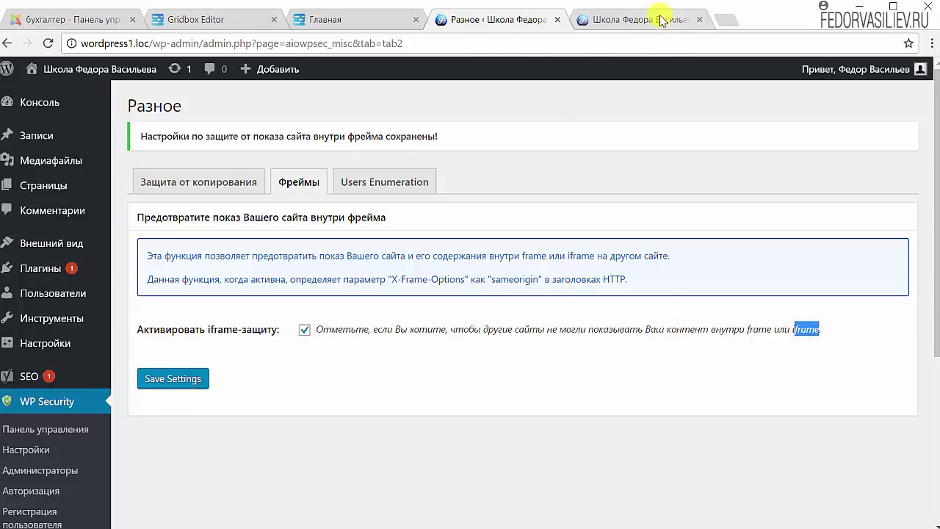
left_click(661, 19)
left_click(47, 44)
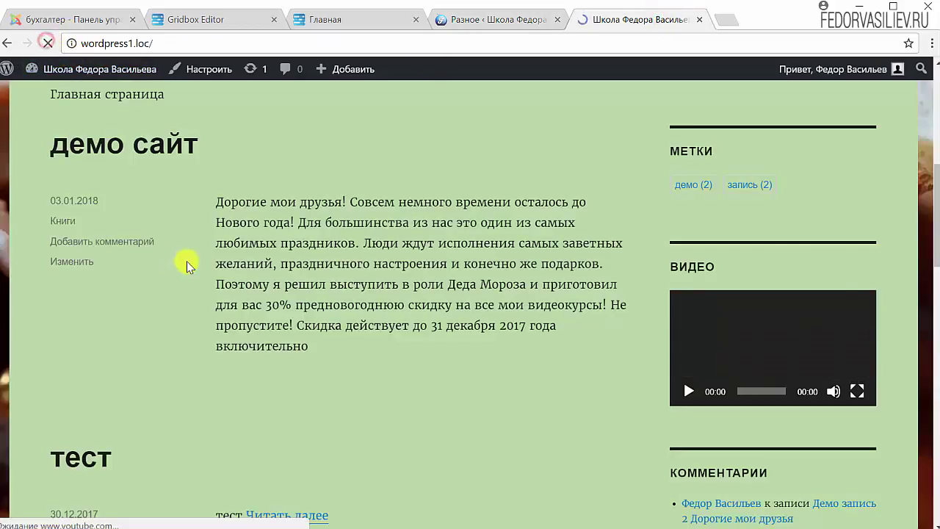
left_click(772, 352)
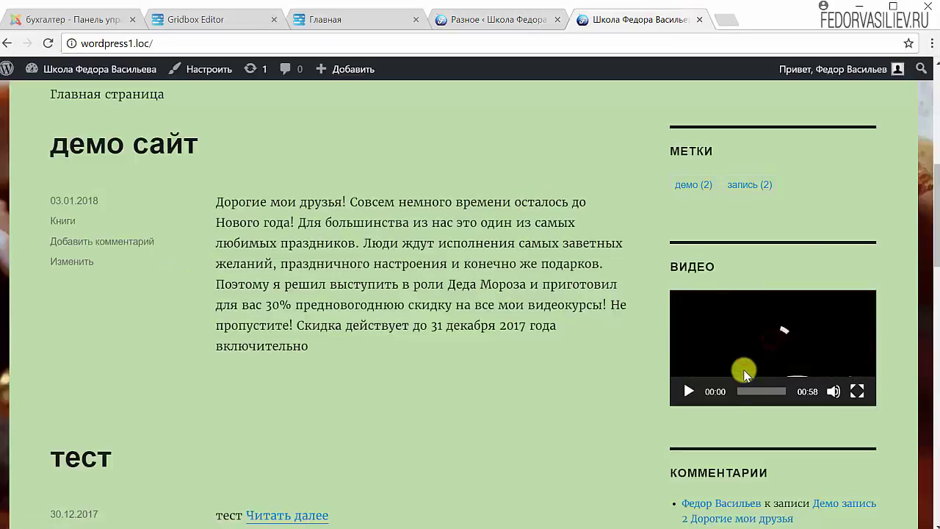
left_click(856, 390)
key("Escape")
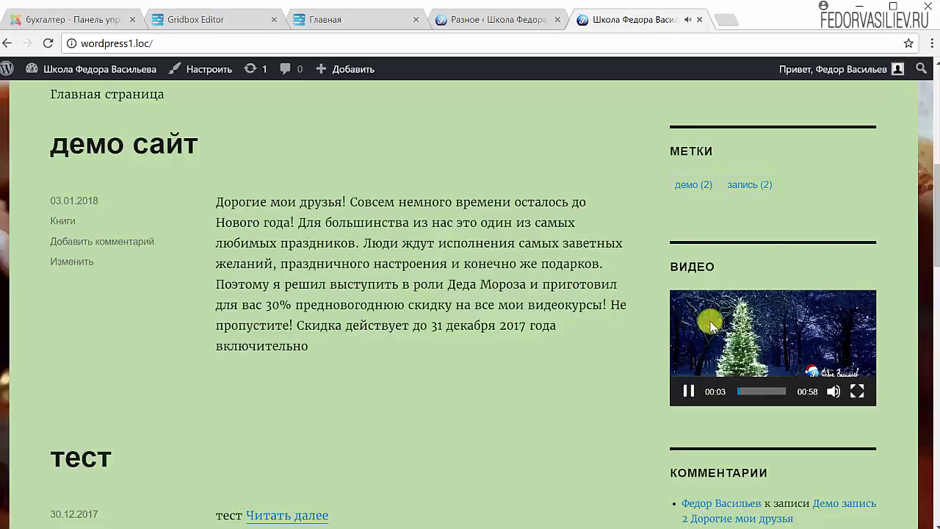
left_click(689, 390)
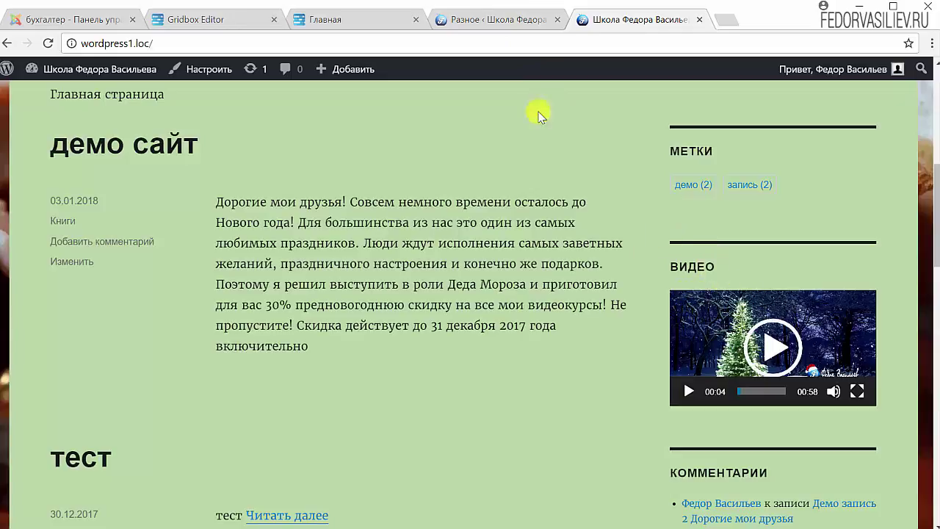
left_click(489, 22)
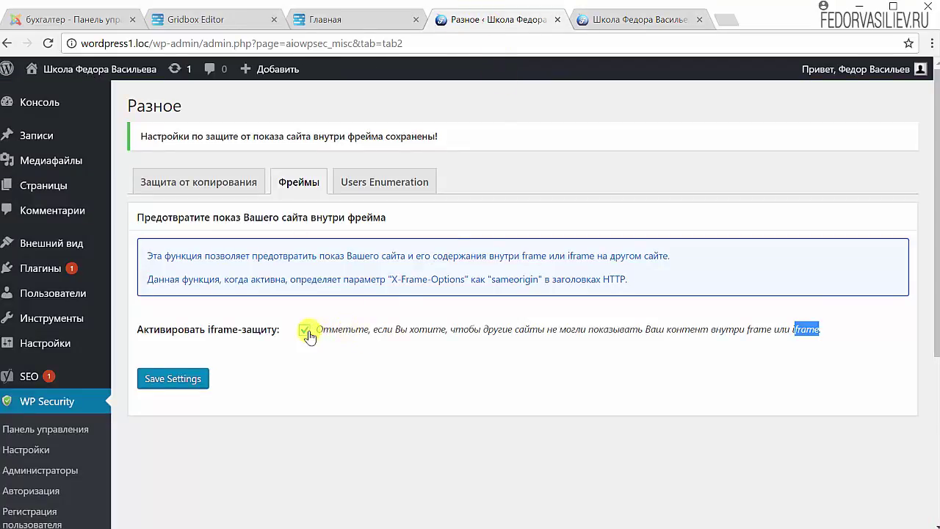
On the Users Enumeration tab, tick Disable Users Enumeration and save the setting
left_click(367, 189)
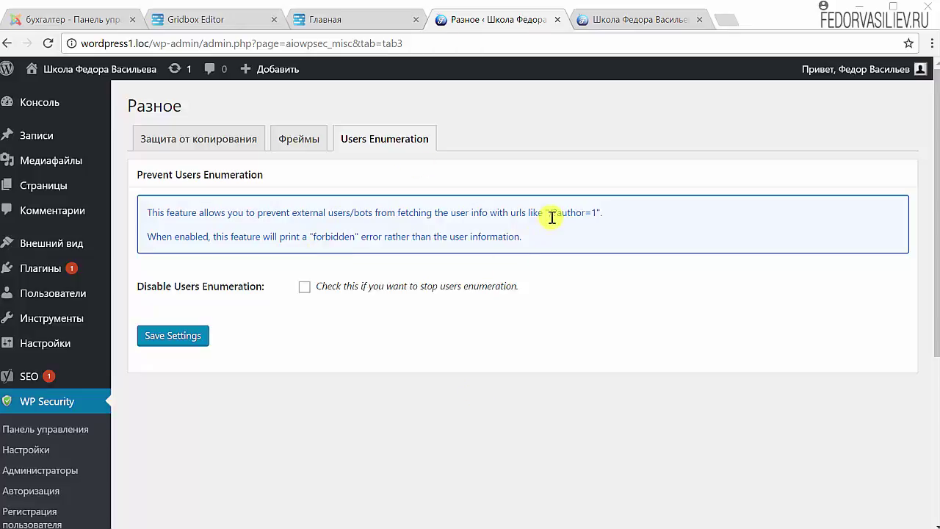
left_click_drag(548, 213, 593, 212)
left_click(367, 321)
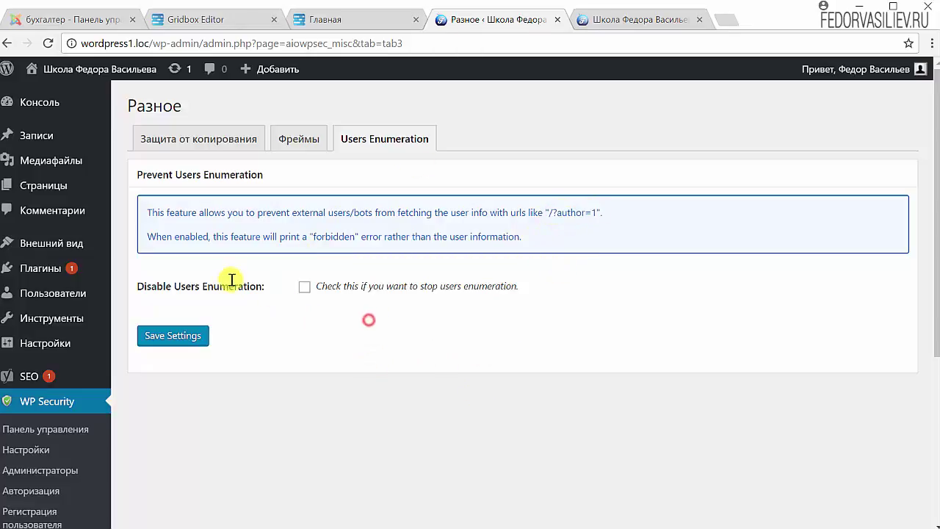
left_click(304, 287)
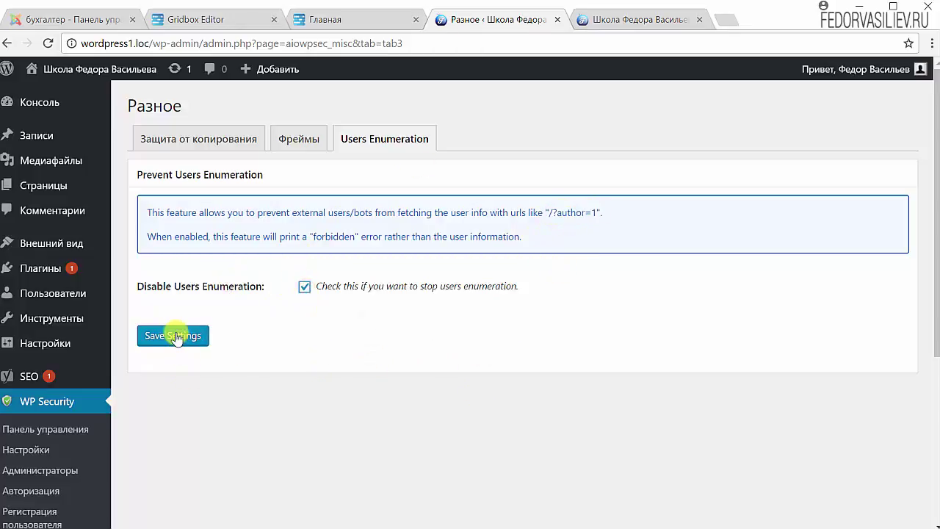
left_click(173, 338)
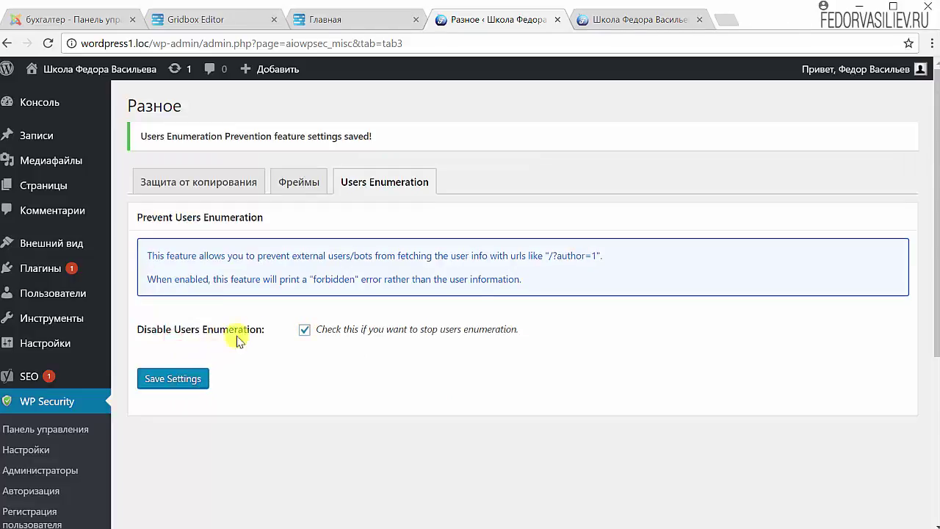
scroll(620, 461, "down", 4)
scroll(620, 461, "up", 4)
scroll(298, 452, "down", 4)
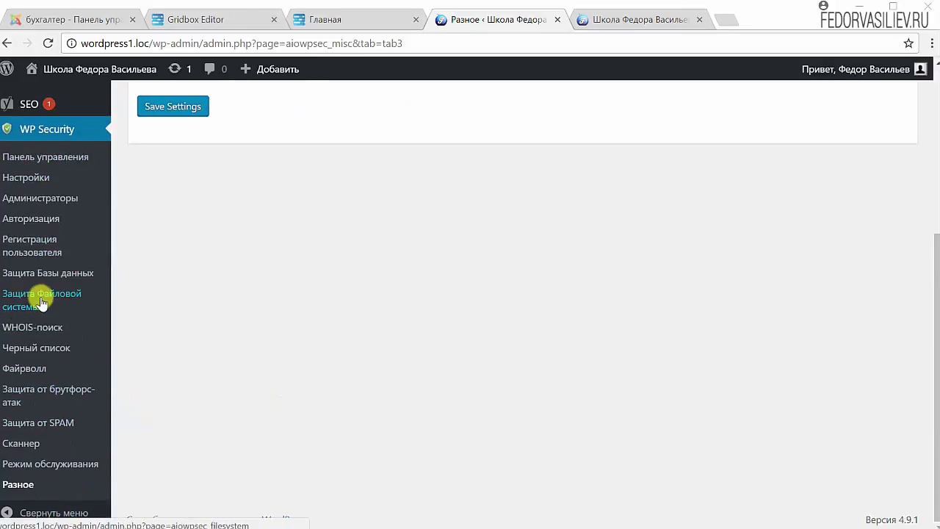
scroll(44, 301, "up", 2)
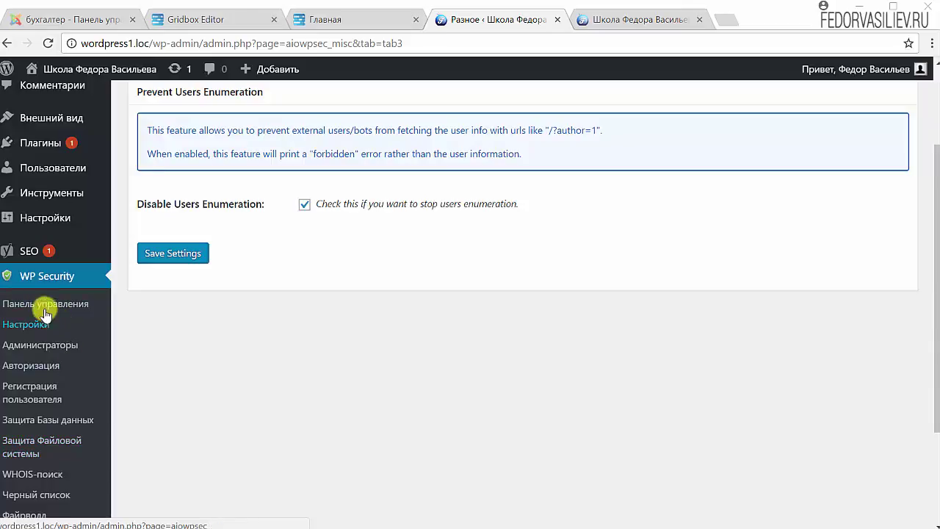
Open the WP Security dashboard and scroll through its security panels
left_click(51, 302)
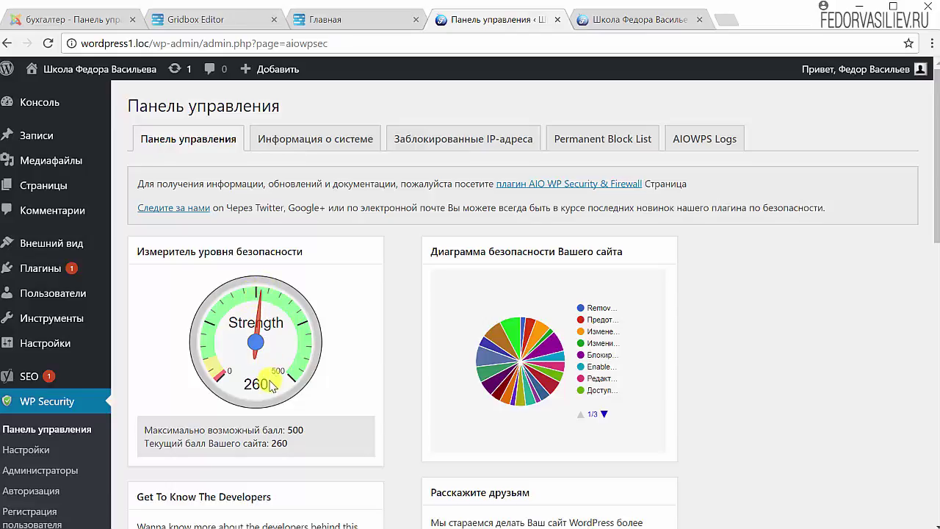
scroll(328, 334, "down", 4)
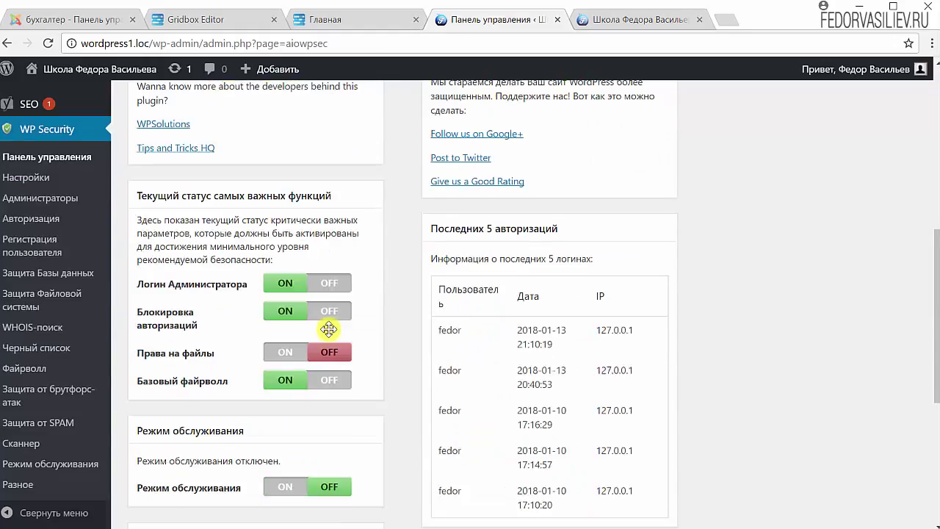
scroll(329, 334, "down", 5)
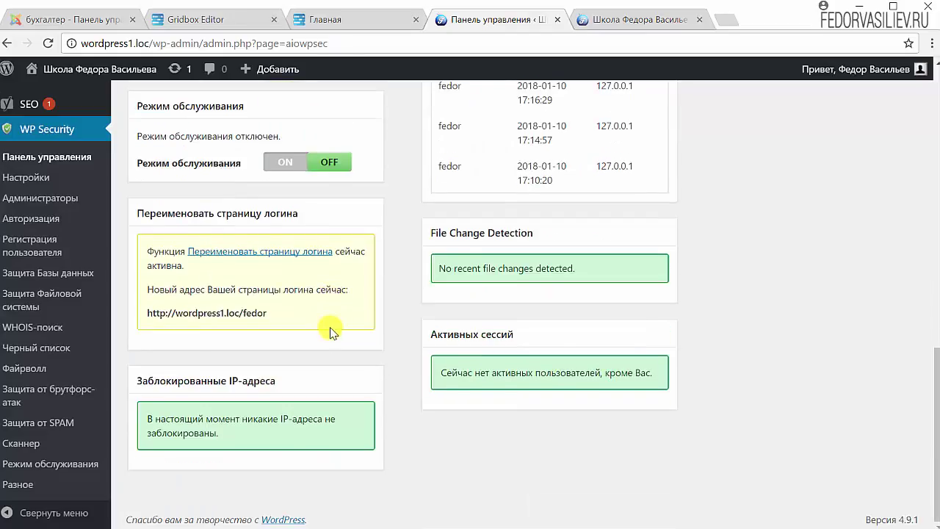
scroll(329, 332, "up", 10)
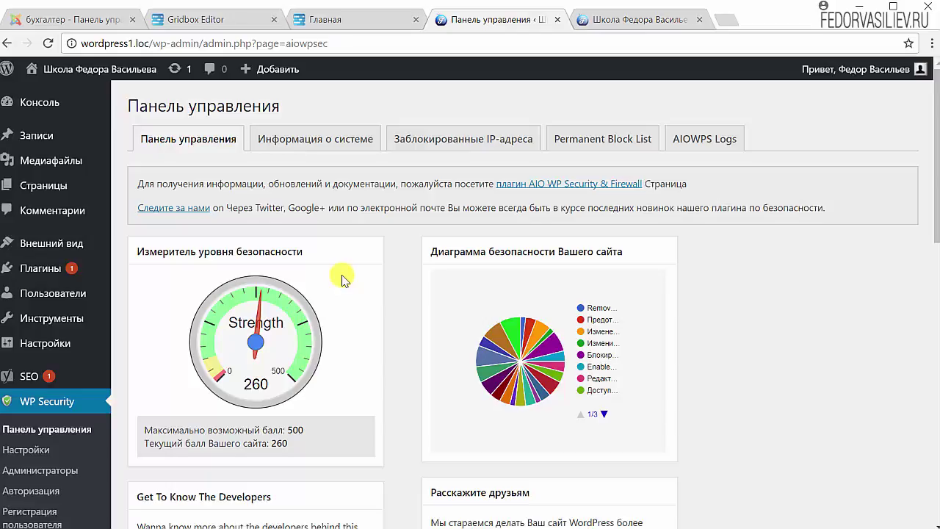
scroll(342, 279, "down", 9)
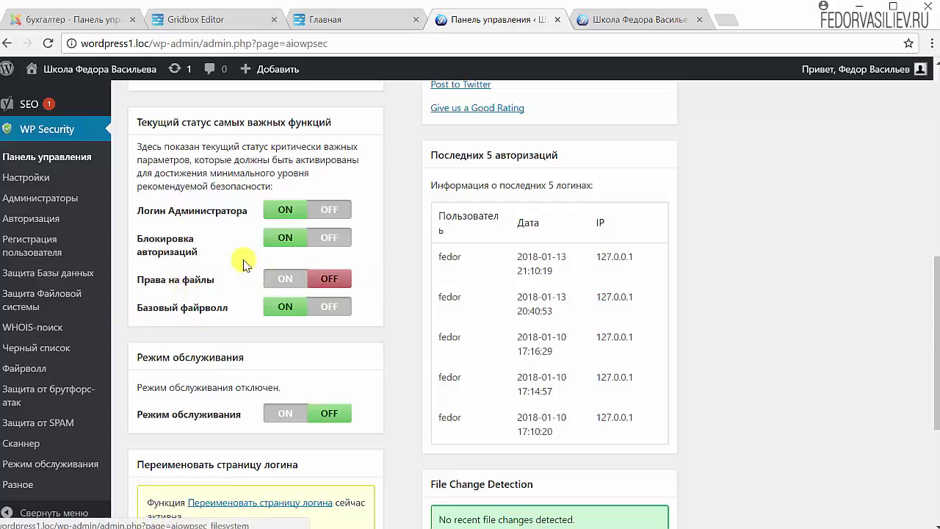
scroll(245, 250, "down", 4)
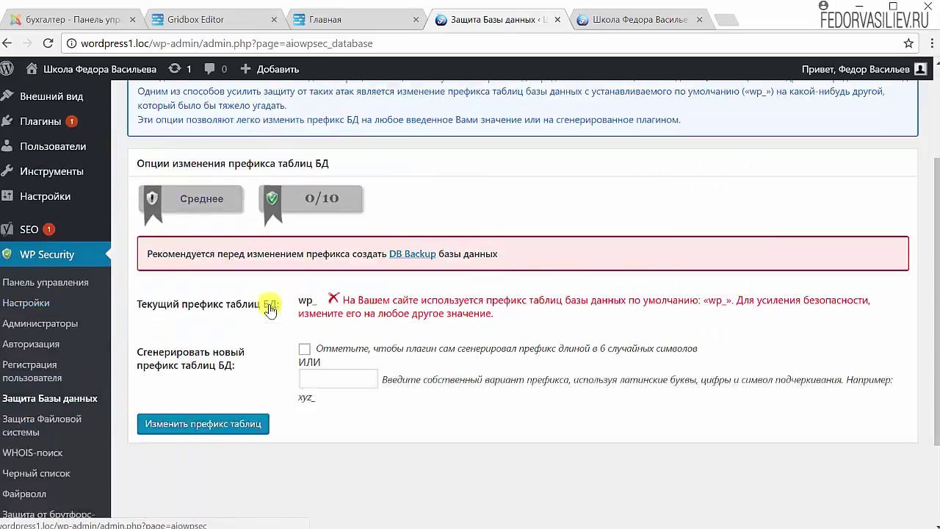
scroll(269, 306, "down", 1)
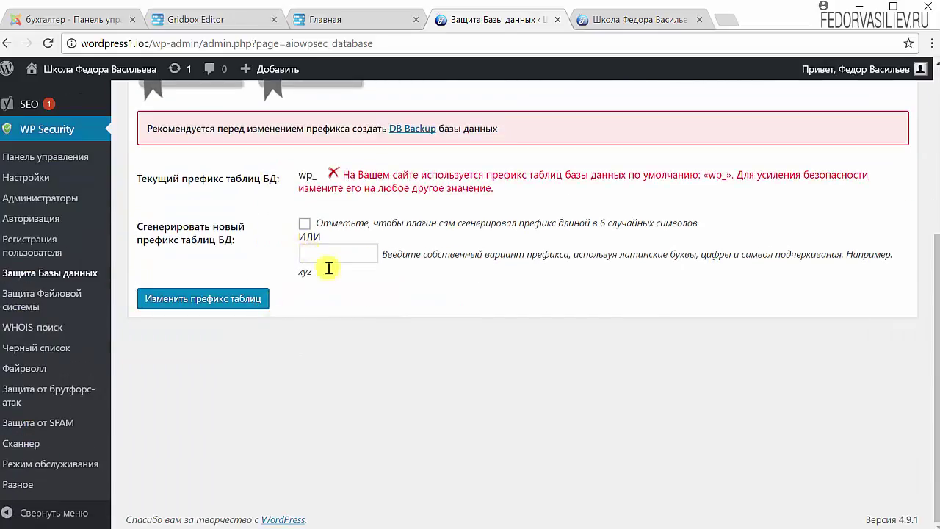
scroll(327, 265, "up", 2)
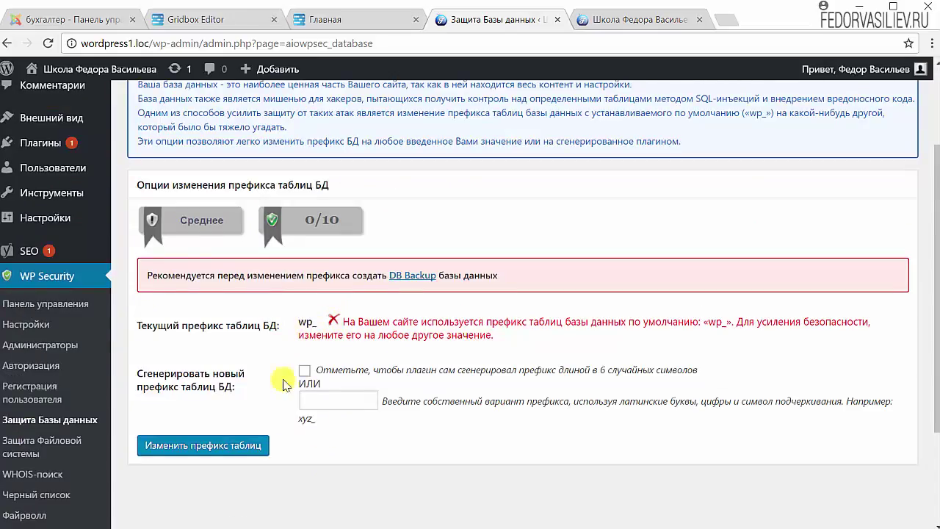
scroll(419, 367, "up", 2)
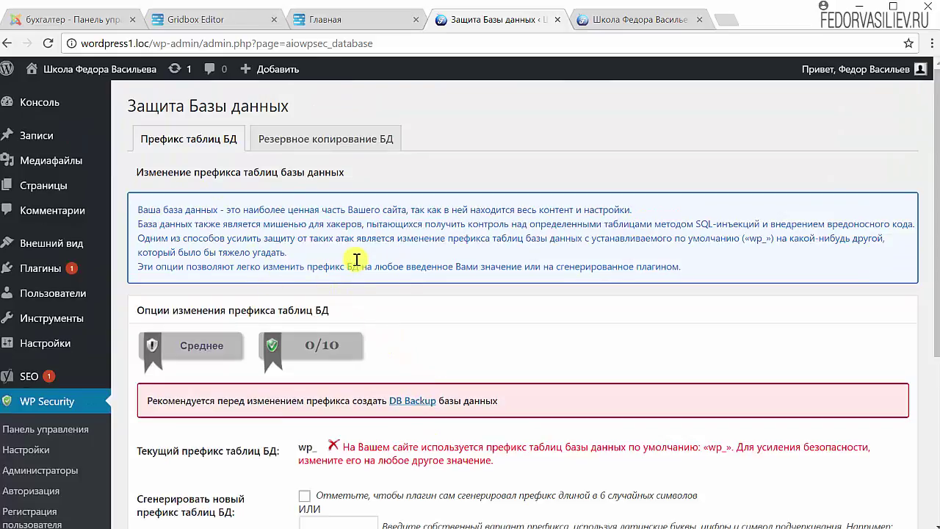
scroll(330, 294, "down", 2)
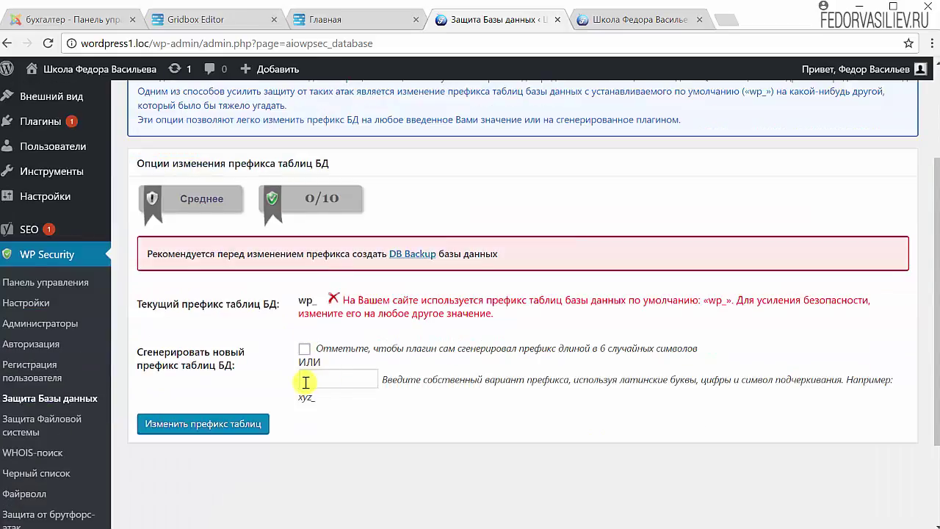
left_click_drag(279, 304, 261, 307)
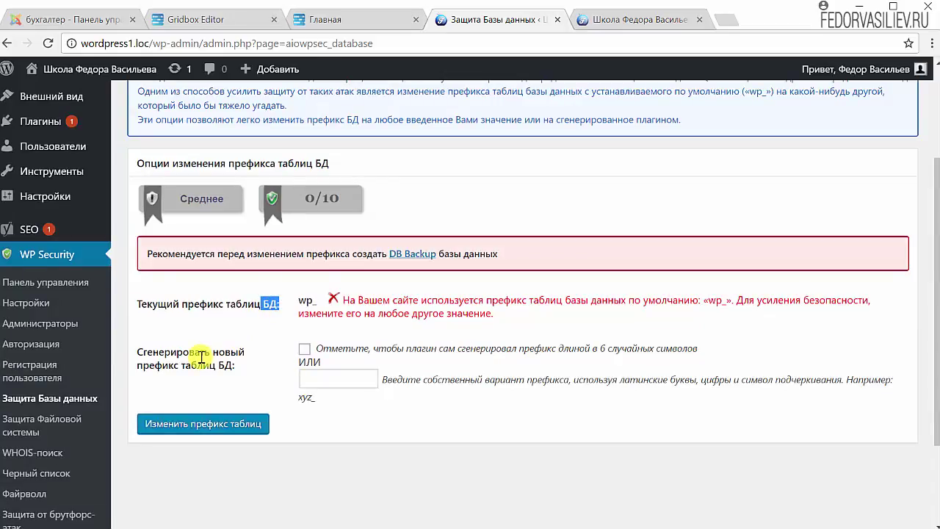
left_click(273, 299)
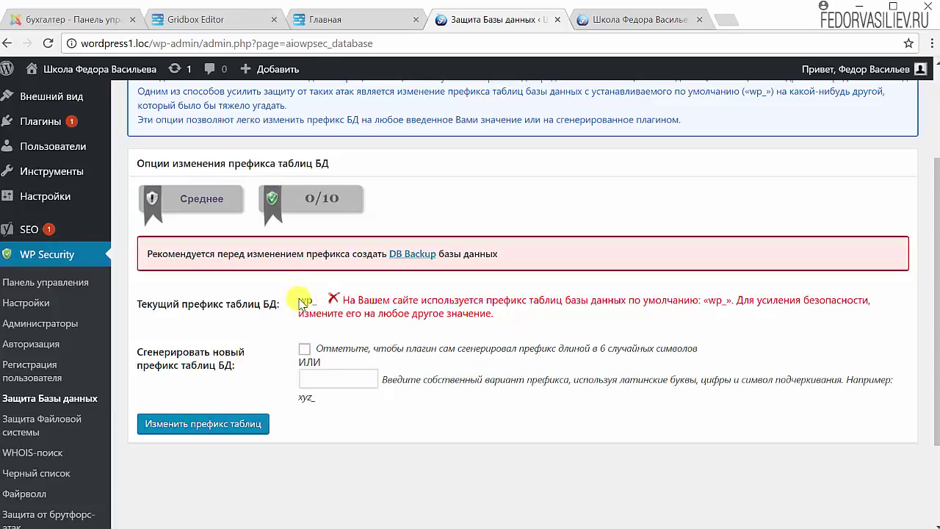
left_click_drag(298, 302, 315, 302)
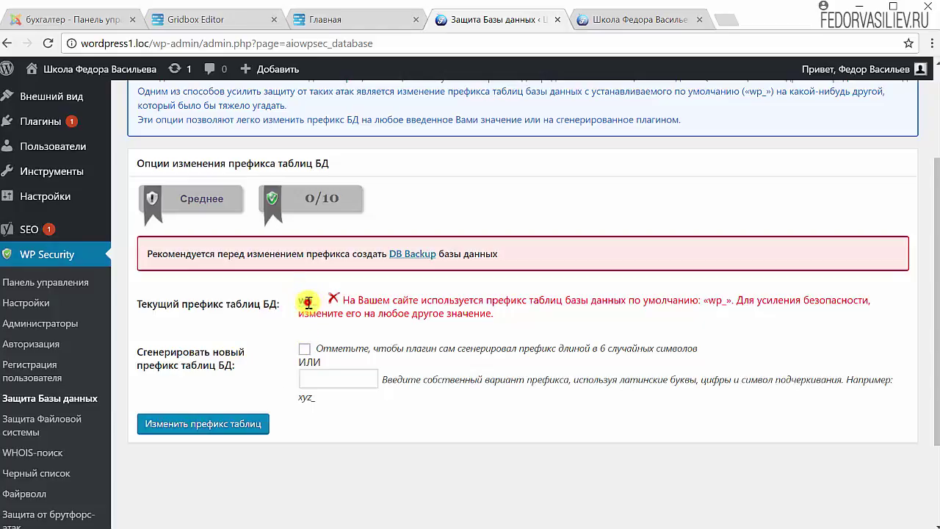
left_click(308, 302)
left_click_drag(300, 301, 309, 302)
left_click(318, 302)
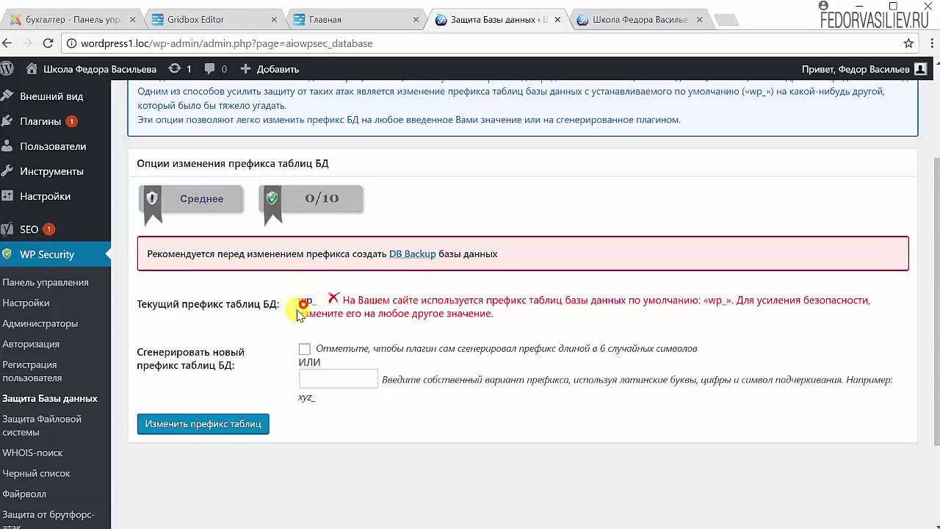
left_click_drag(304, 301, 316, 301)
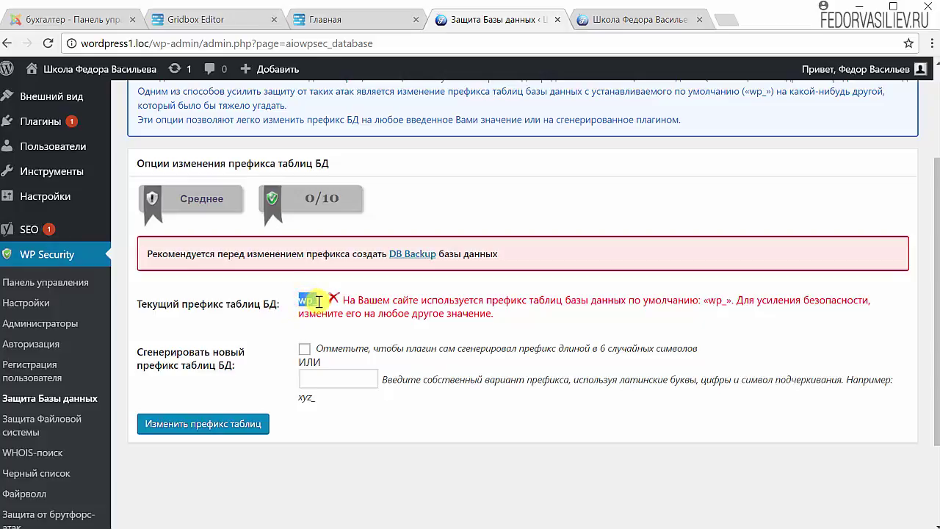
left_click(318, 301)
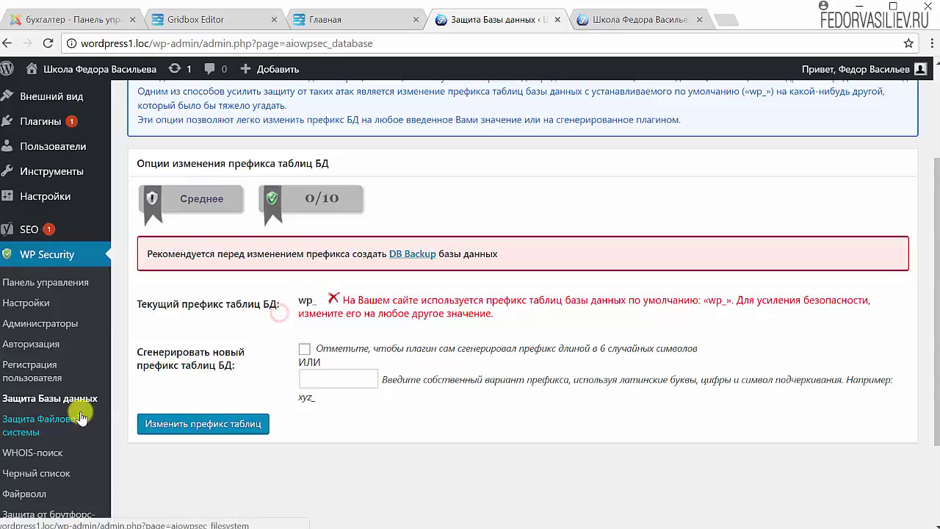
scroll(73, 367, "up", 3)
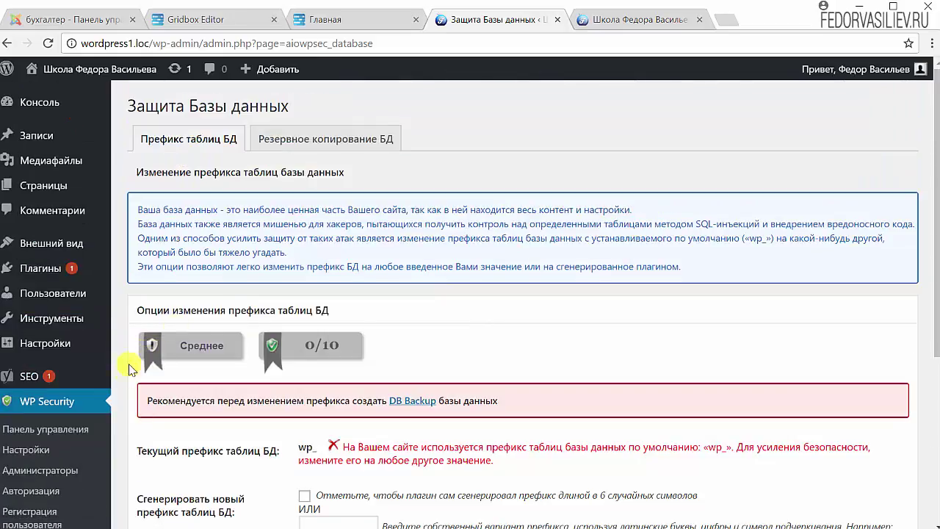
scroll(221, 323, "down", 4)
scroll(220, 316, "down", 1)
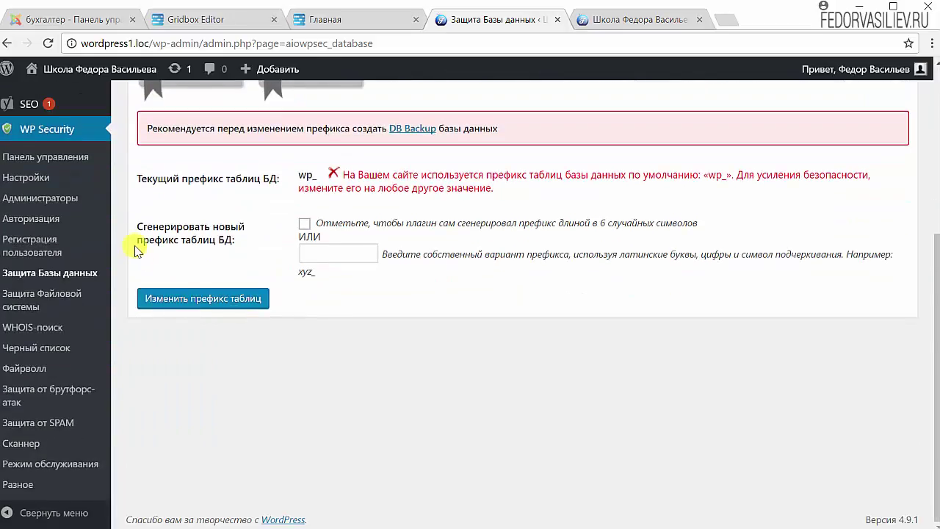
Return to the WP Security Панель управления and review its panels, showing the 260/500 score
left_click(53, 164)
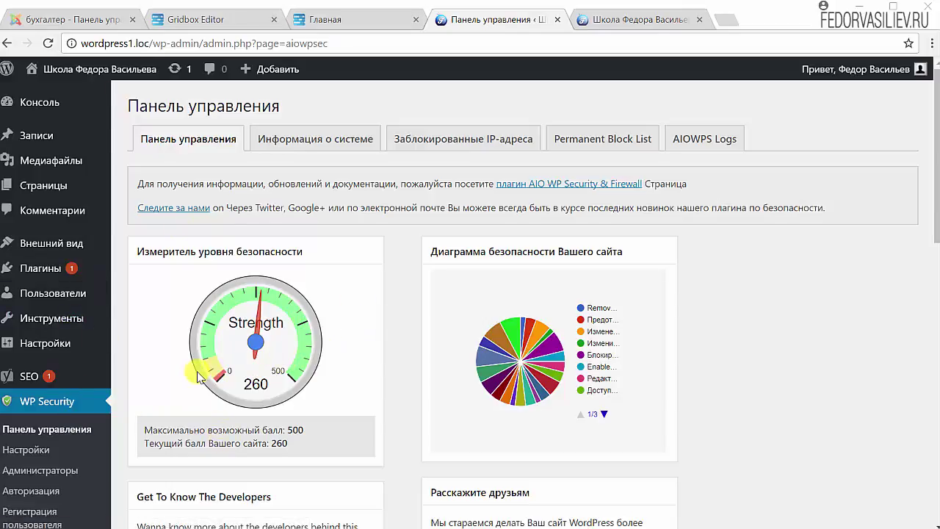
scroll(303, 355, "down", 3)
scroll(303, 355, "down", 3)
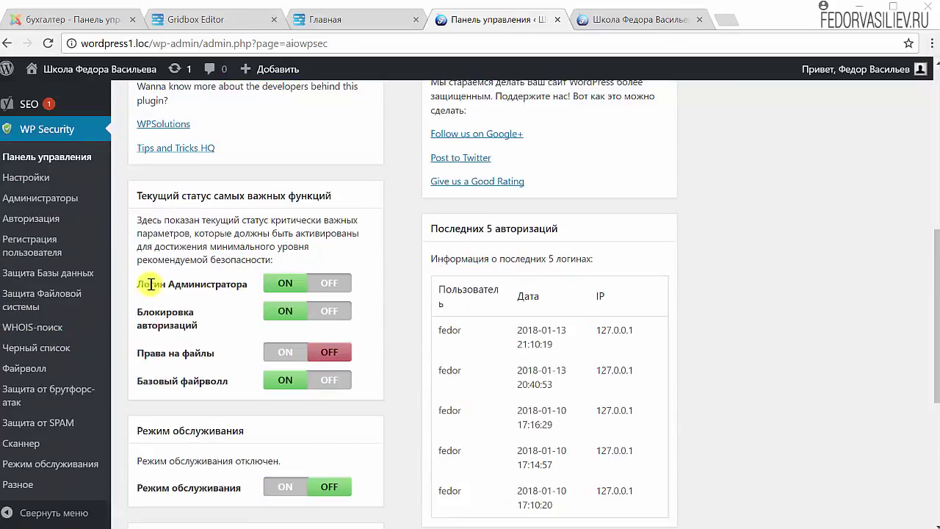
scroll(488, 340, "down", 2)
scroll(477, 336, "down", 2)
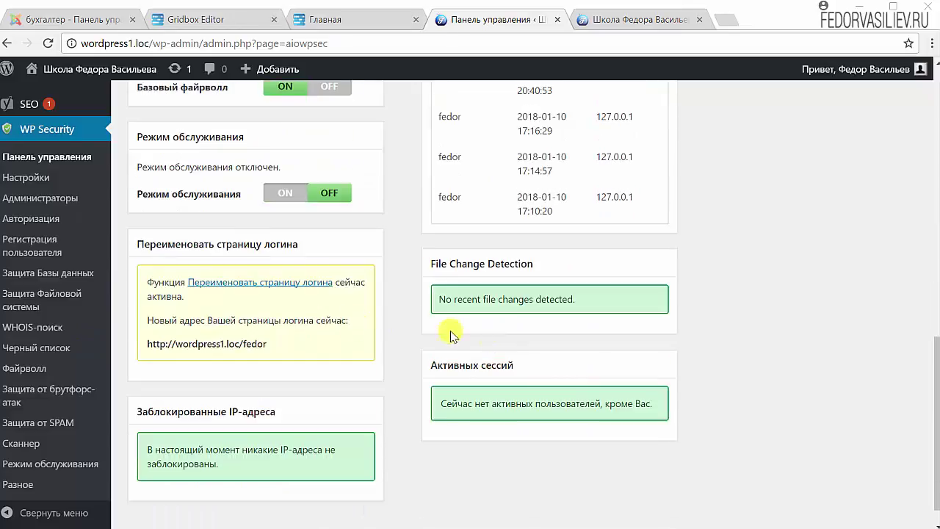
scroll(370, 373, "up", 5)
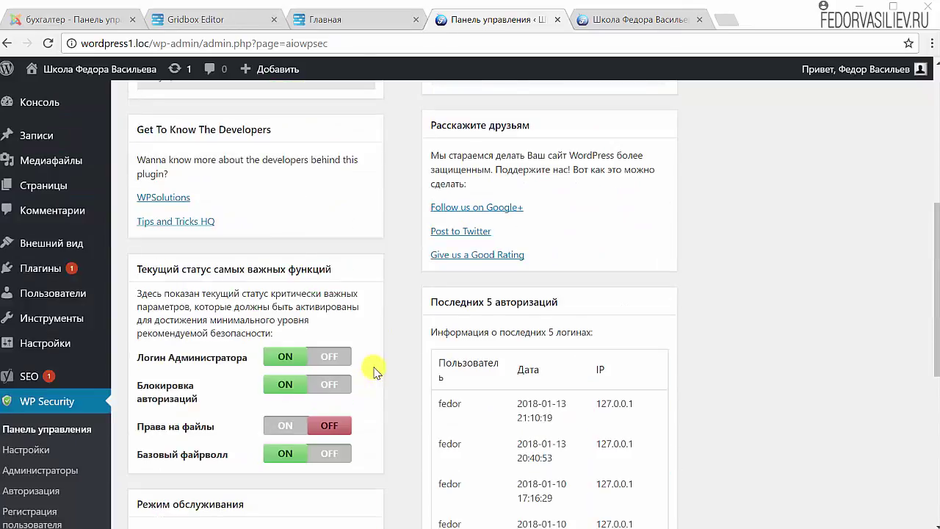
scroll(374, 372, "up", 3)
scroll(374, 372, "up", 2)
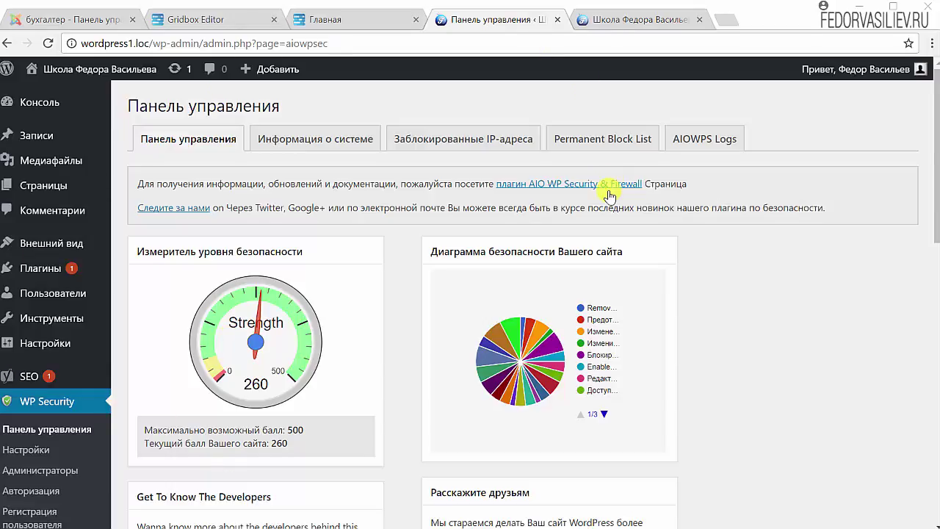
Look over the Настройки and Медиафайлы admin menus before moving to the fedorvasiliev.ru site
mouse_move(93, 338)
mouse_move(44, 163)
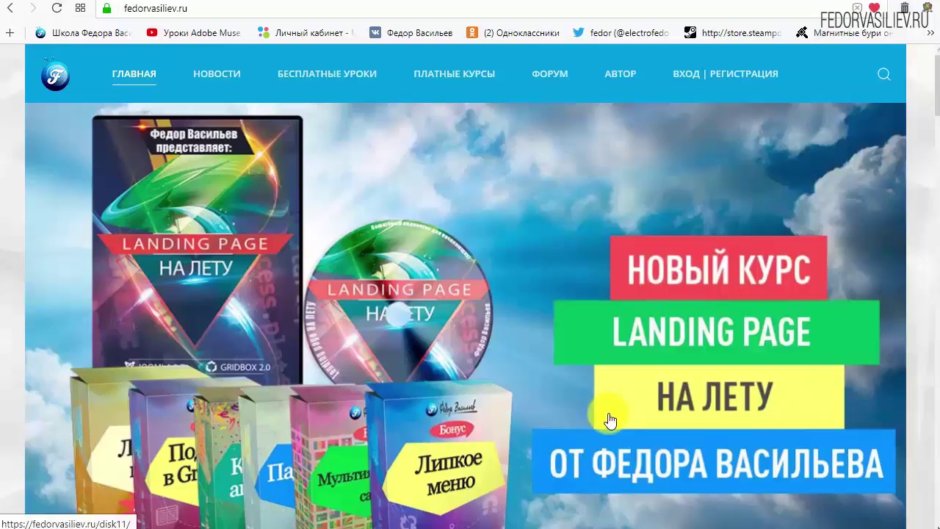
Go to ВХОД | РЕГИСТРАЦИЯ and follow 'ЕЩЁ НЕТ УЧЁТНОЙ ЗАПИСИ?' to the registration form
scroll(183, 95, "up", 1)
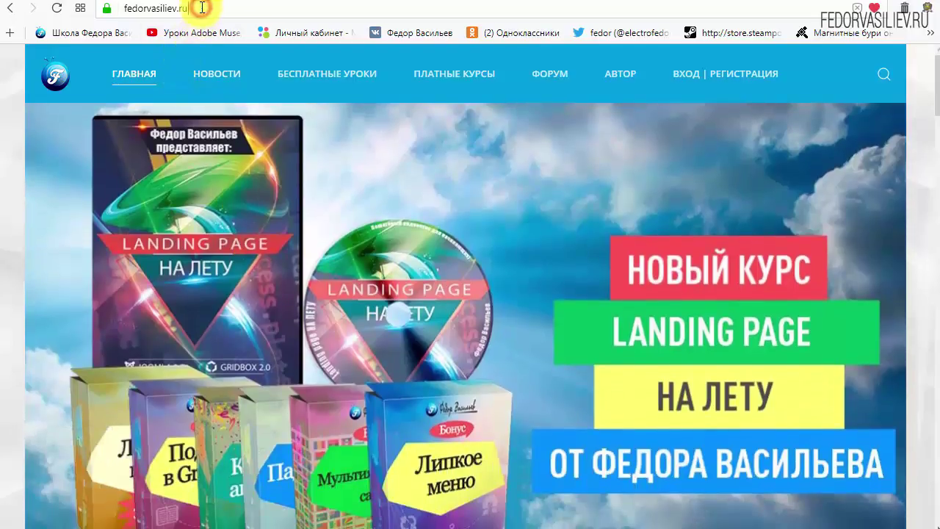
left_click_drag(206, 7, 88, 9)
left_click(220, 7)
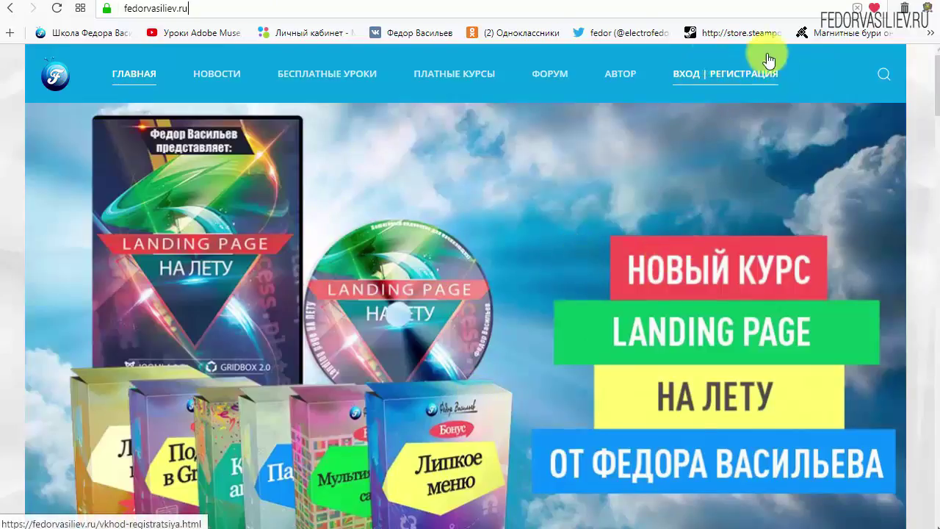
left_click(690, 87)
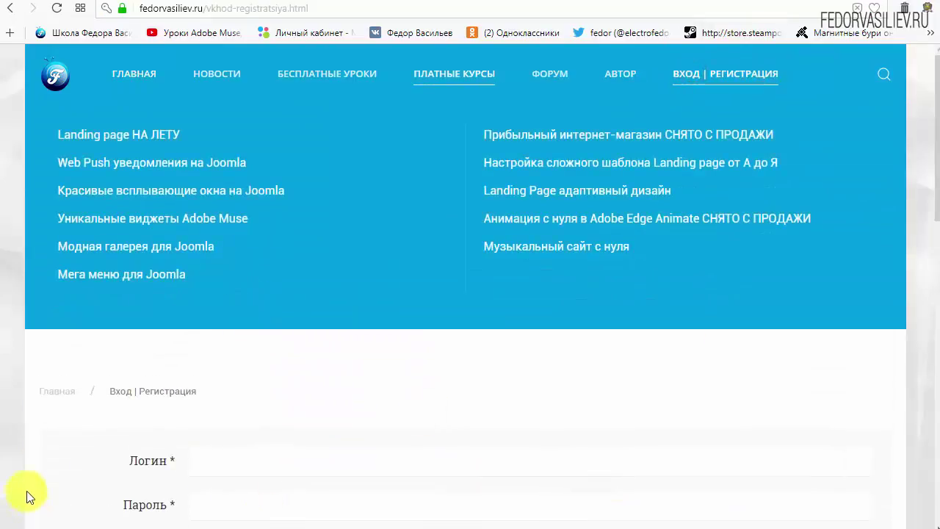
scroll(653, 356, "down", 1)
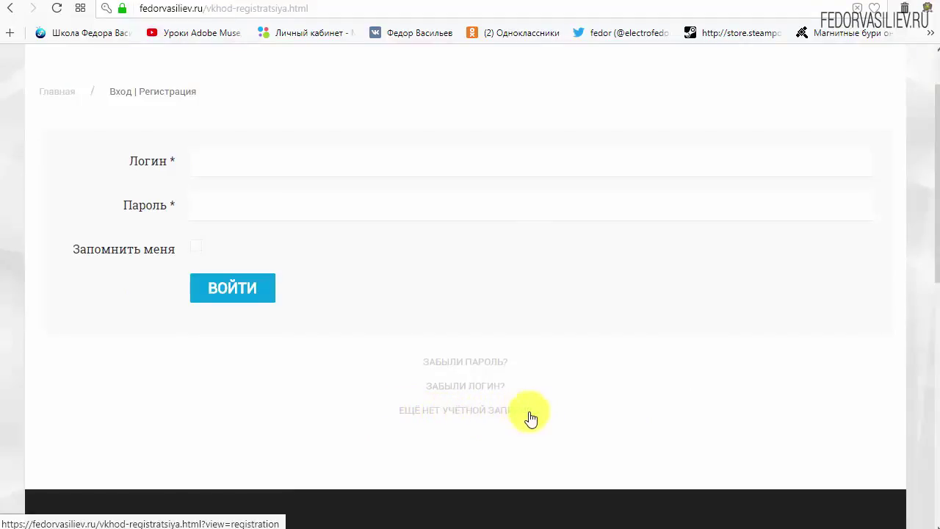
left_click(439, 409)
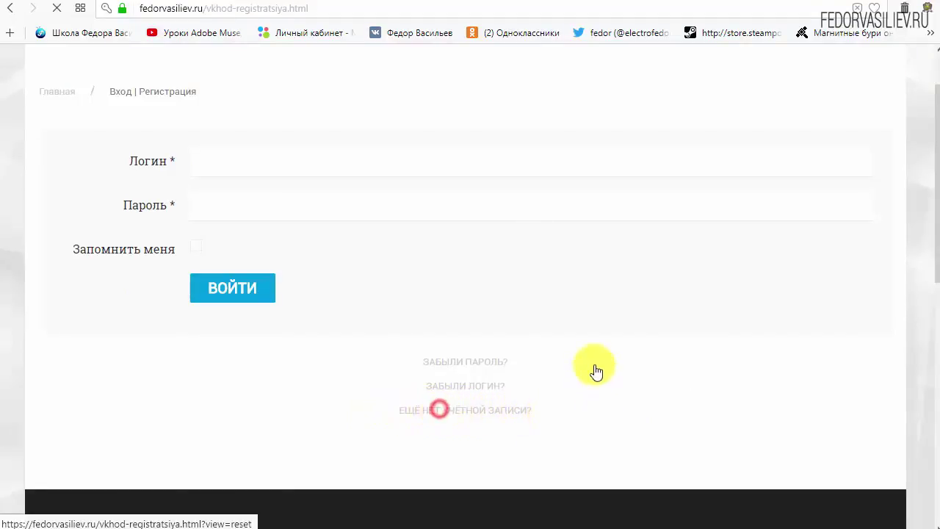
scroll(470, 199, "down", 2)
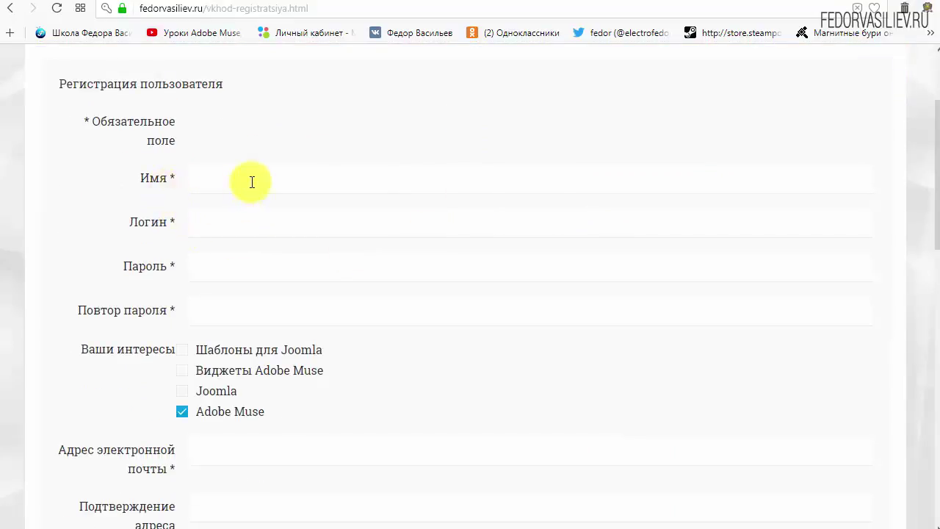
Fill in the Имя and Логин fields with 'wp'
left_click(253, 181)
type("wp")
left_click(270, 228)
type("w")
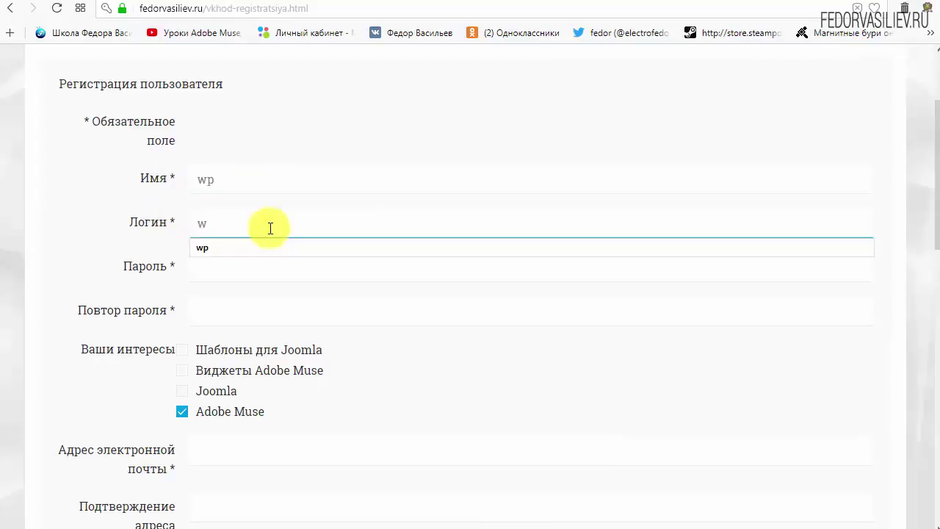
type("p")
left_click(350, 118)
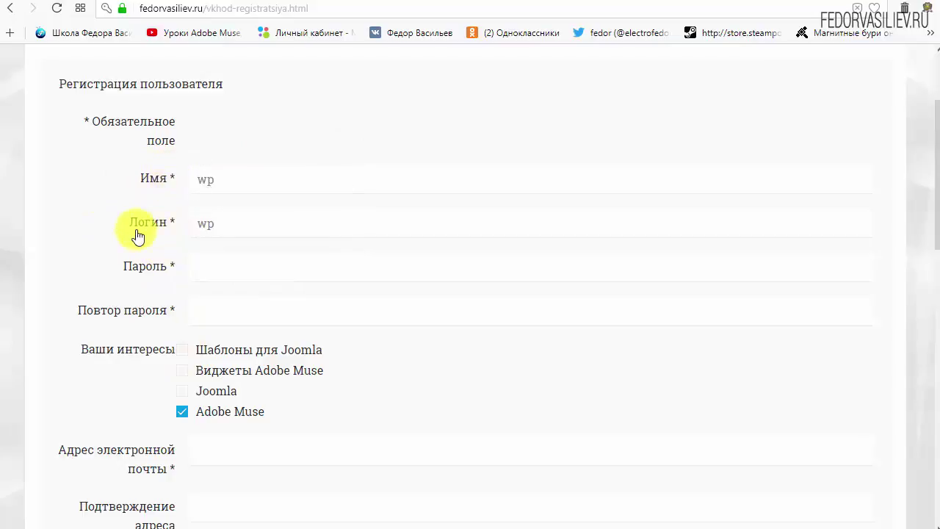
Enter the account password in both password fields, tick WordPress and untick Adobe Muse
left_click(224, 265)
type("123456")
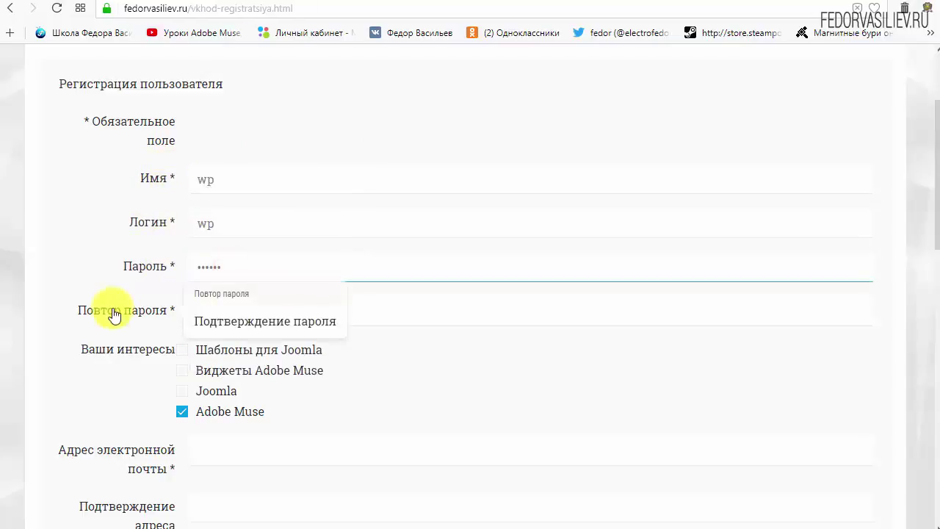
left_click(238, 314)
type("123456")
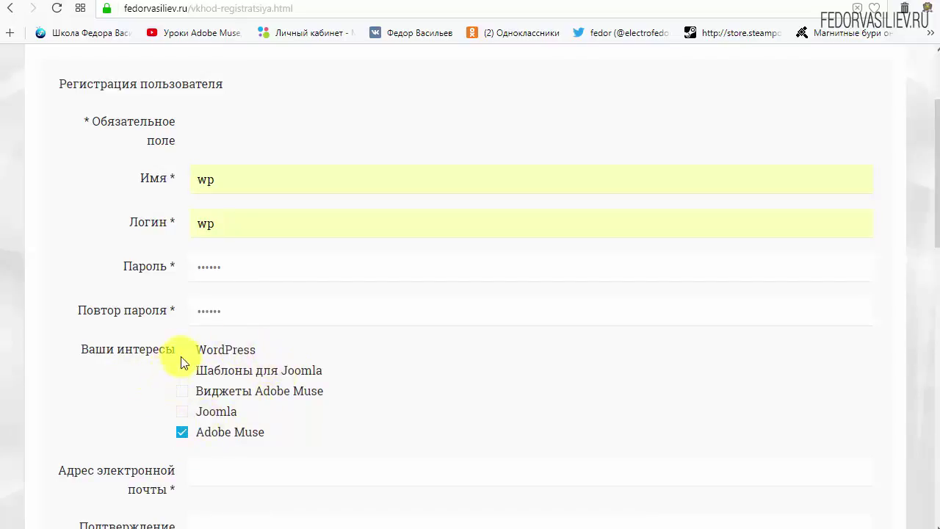
left_click_drag(260, 345, 198, 373)
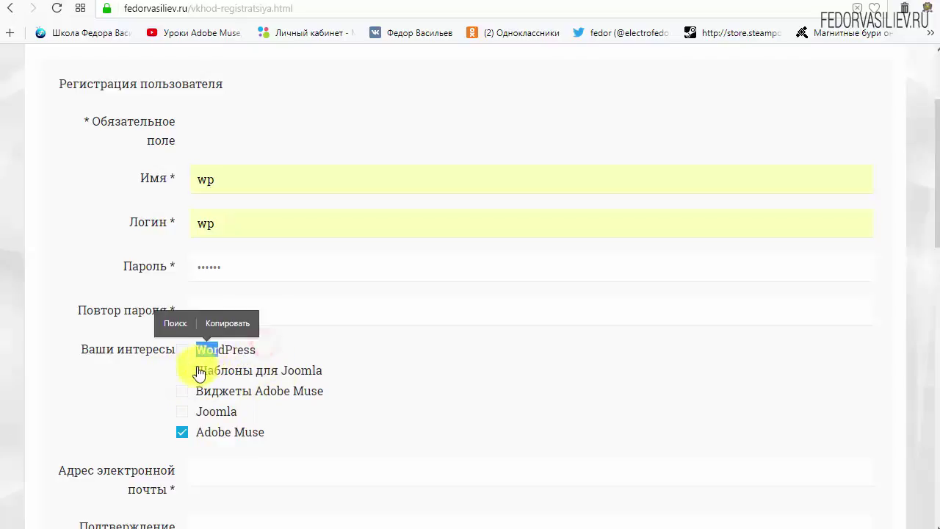
left_click(182, 350)
left_click(276, 349)
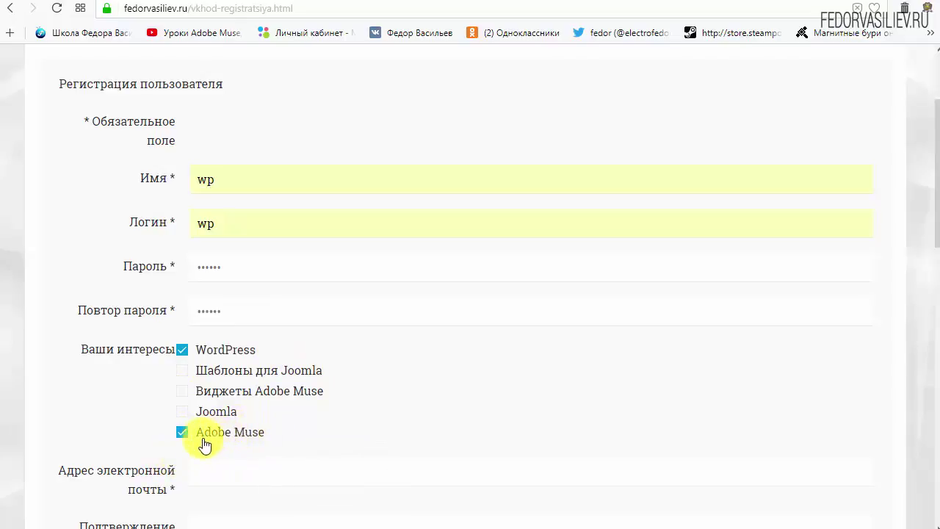
left_click(182, 433)
scroll(431, 387, "down", 4)
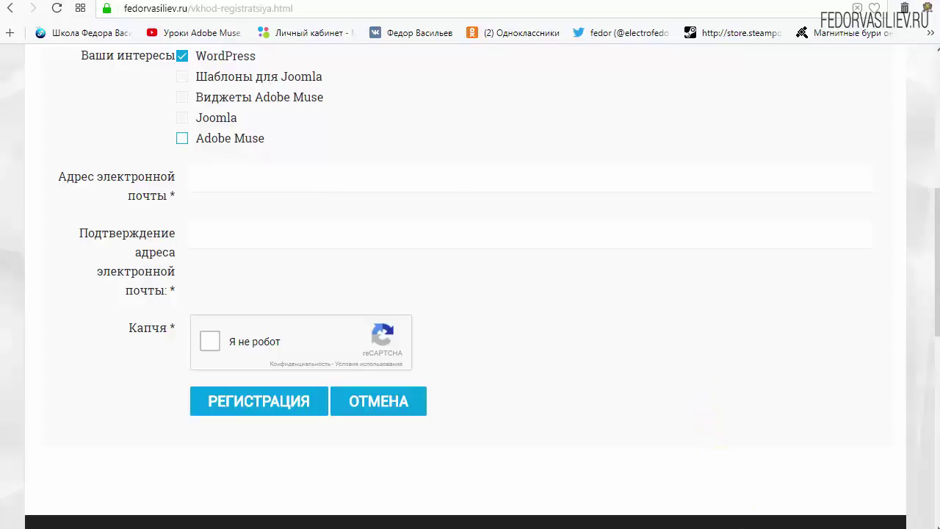
Paste the e-mail address into both e-mail fields, tick 'Я не робот', and submit the registration
right_click(242, 182)
left_click(296, 262)
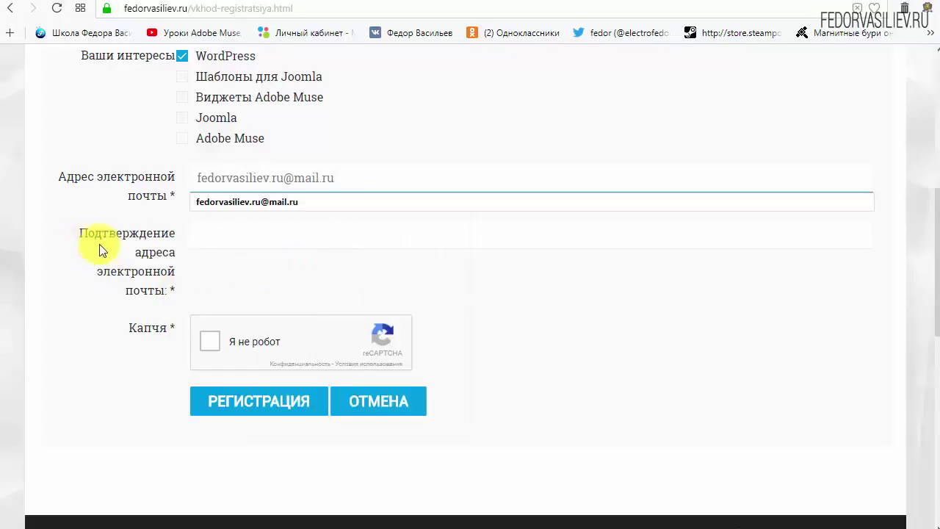
right_click(318, 231)
left_click(356, 312)
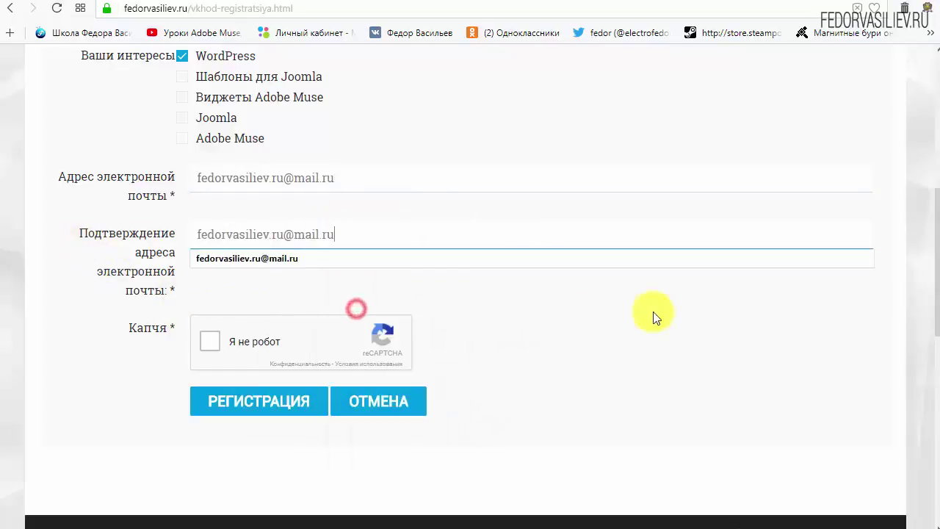
left_click(653, 311)
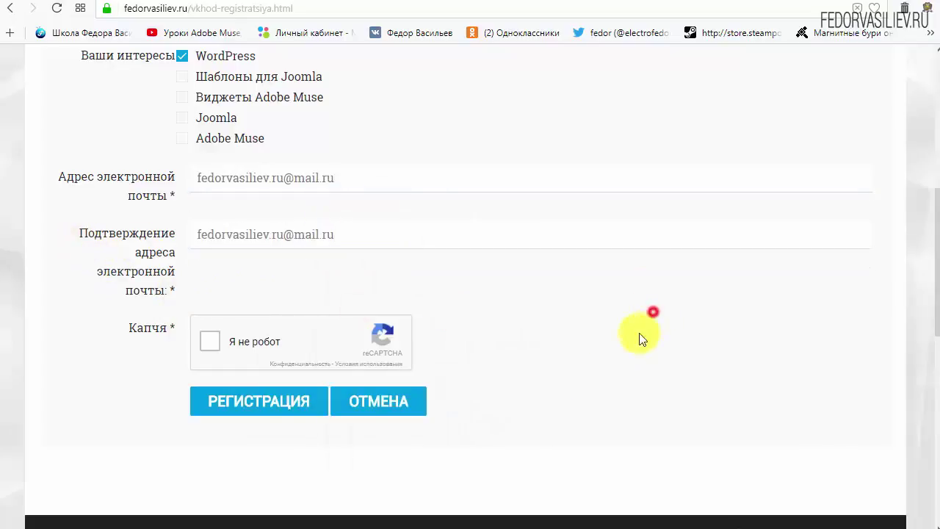
left_click(209, 343)
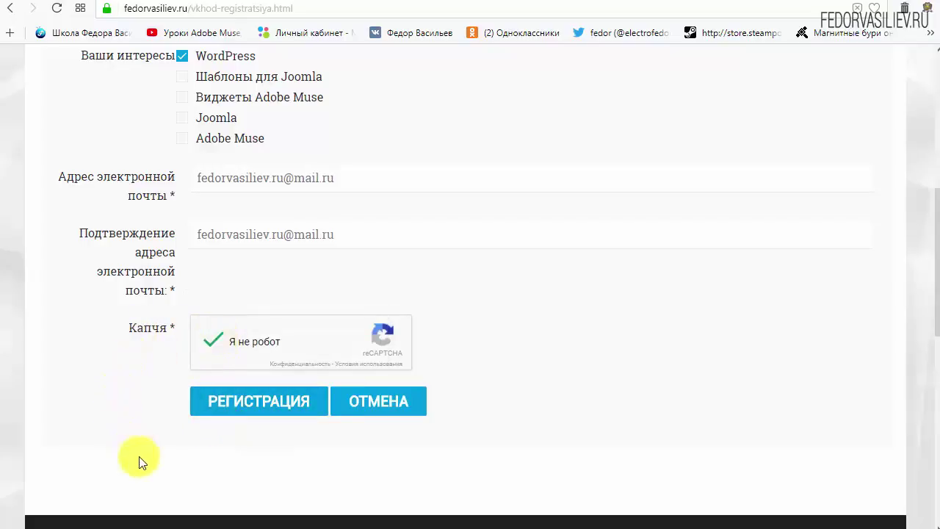
left_click(242, 403)
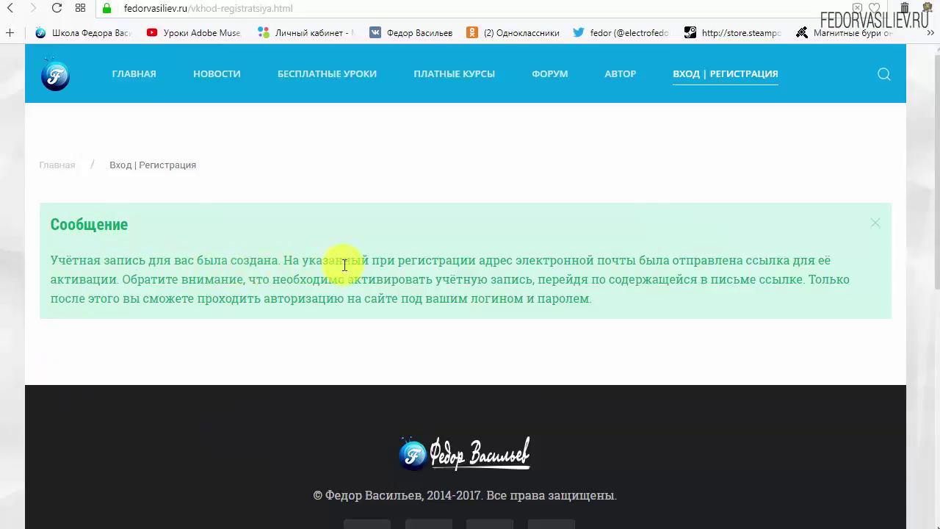
Highlight the e-mail address in the confirmation message, then go to the Mail.ru inbox tab
left_click_drag(525, 262, 625, 261)
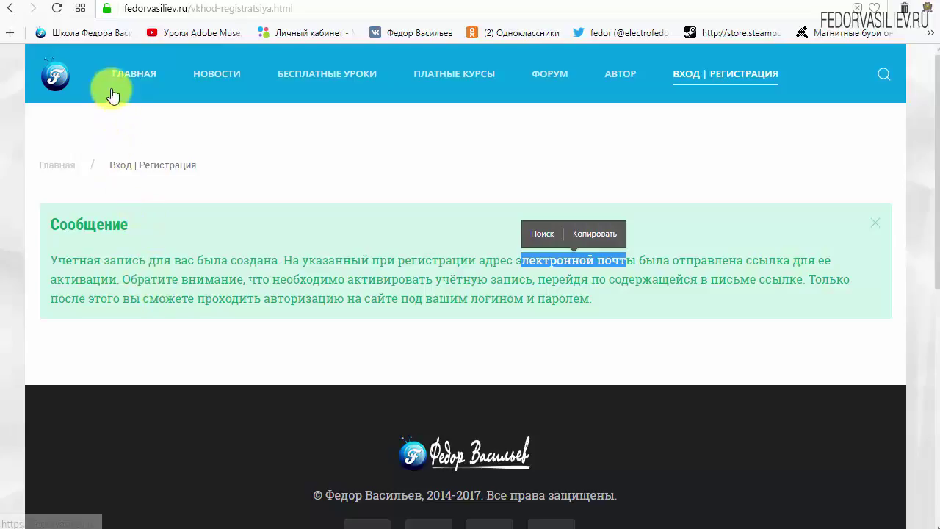
left_click(79, 4)
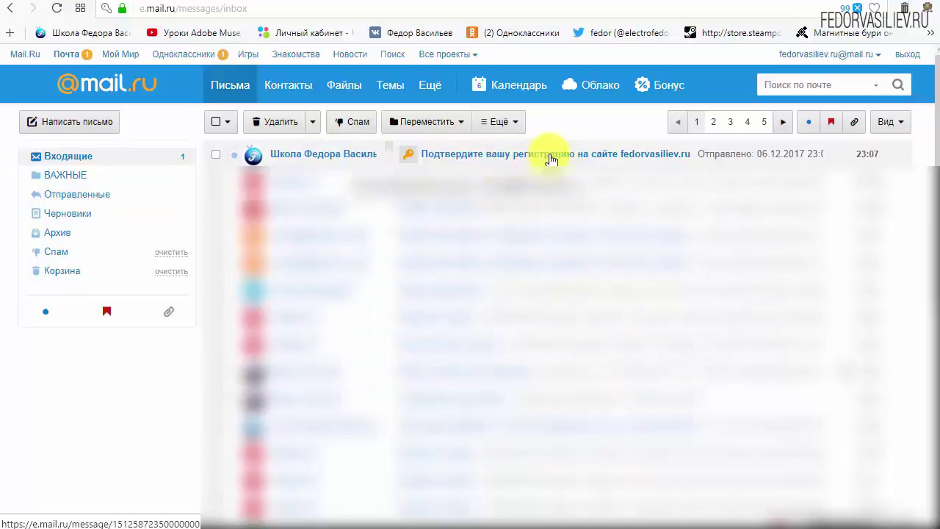
Open the 'Подтвердите вашу регистрацию' e-mail and review the login and password lines
left_click(307, 160)
scroll(316, 272, "down", 3)
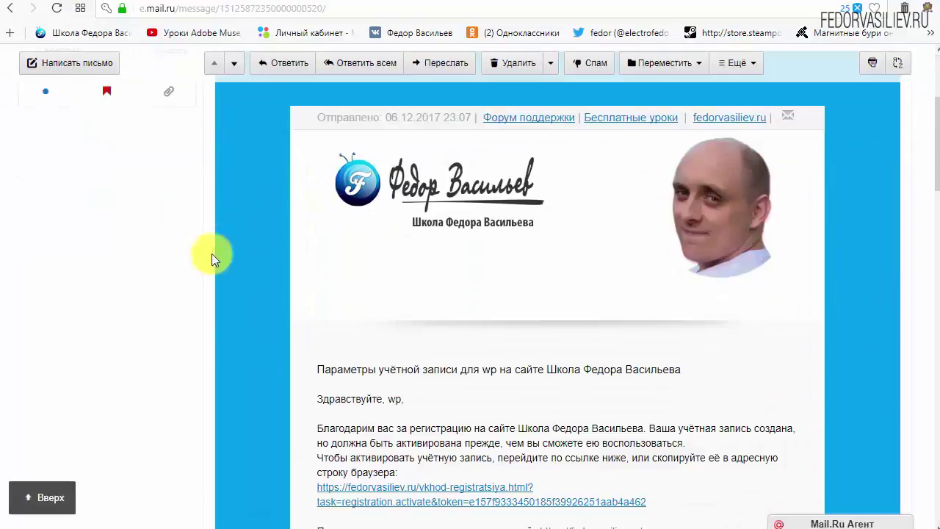
scroll(524, 262, "down", 3)
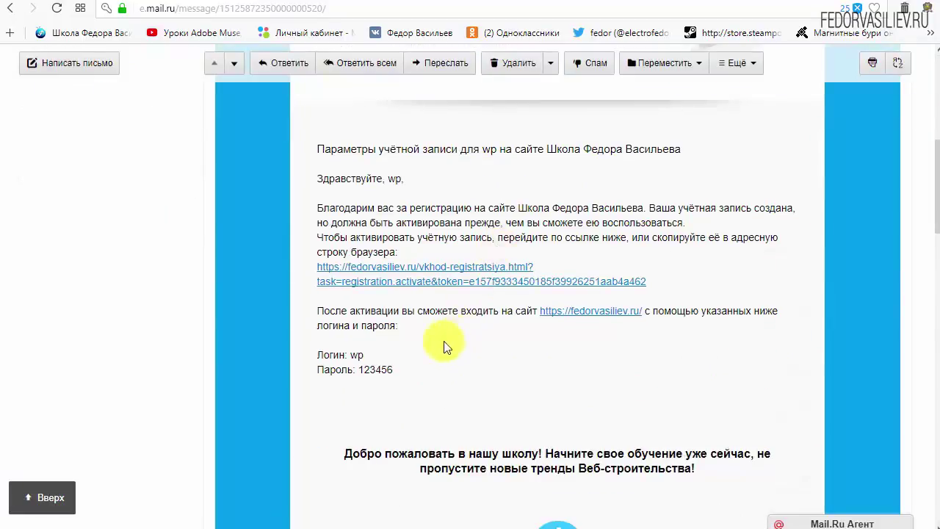
left_click_drag(399, 371, 315, 352)
left_click(481, 357)
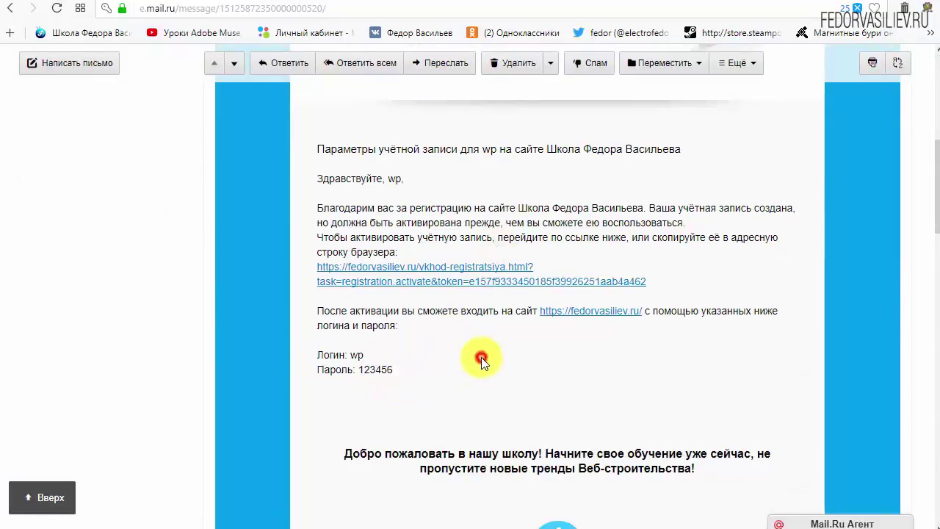
Follow the account activation link in the confirmation e-mail
scroll(474, 353, "down", 6)
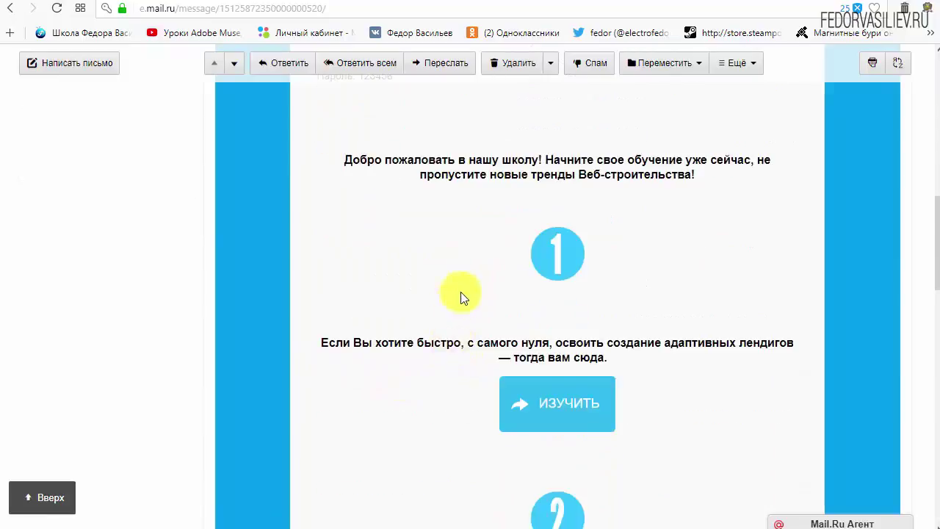
scroll(565, 286, "down", 3)
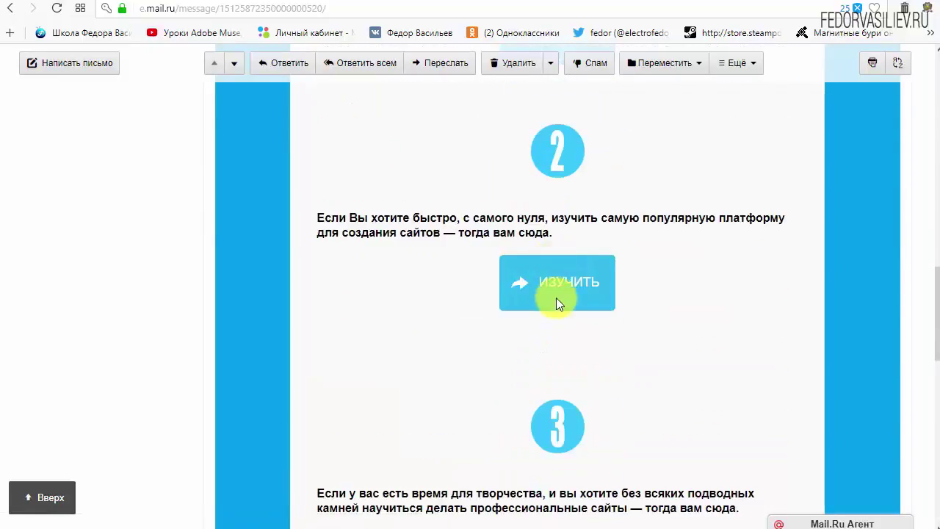
scroll(556, 298, "up", 8)
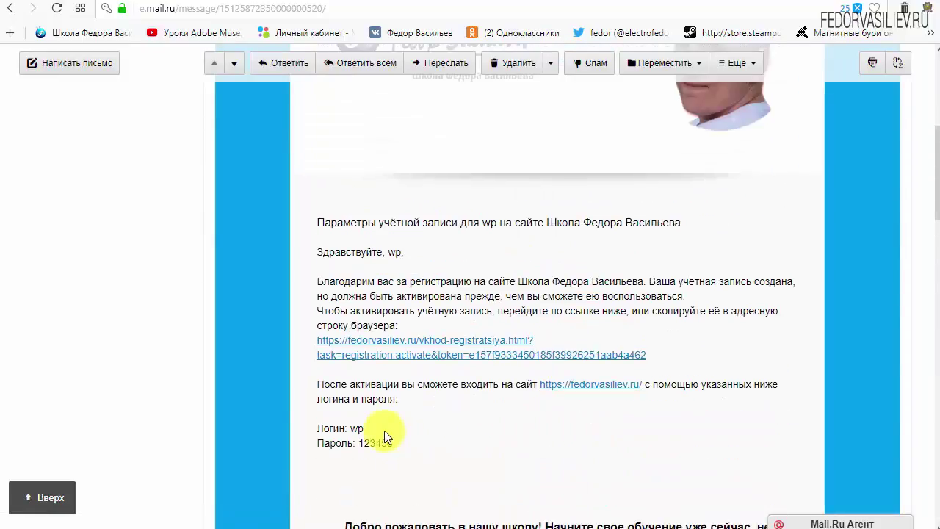
left_click_drag(688, 354, 317, 339)
left_click(602, 325)
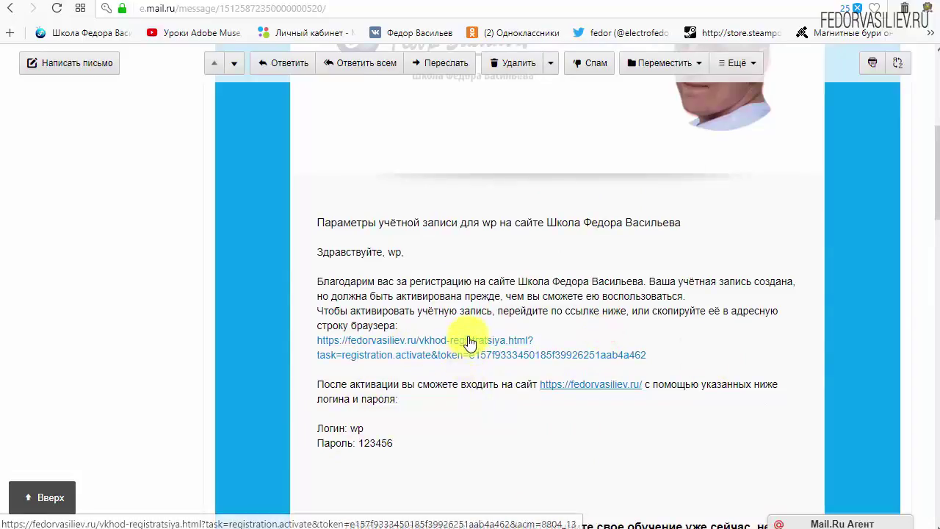
left_click(470, 342)
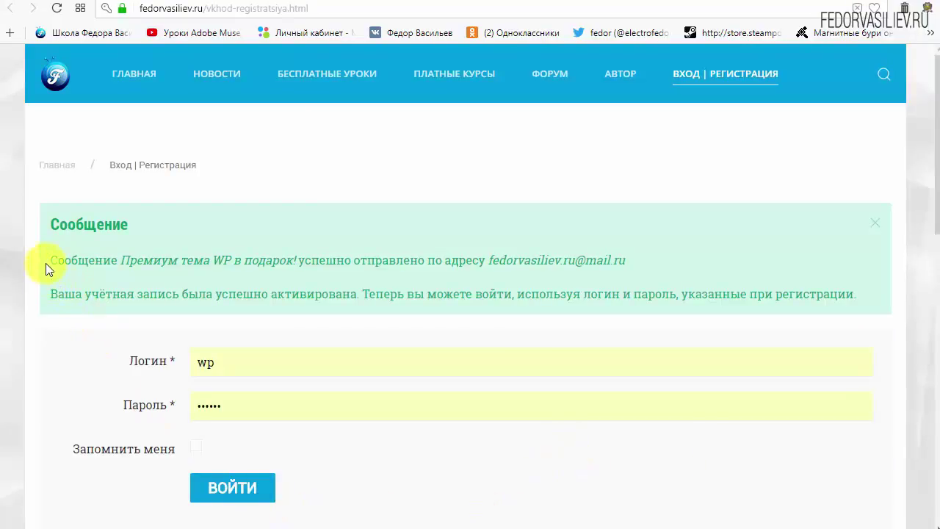
Highlight the Сообщение text on the activation page, then return to the Mail.ru Входящие list
left_click_drag(50, 222, 175, 222)
left_click(175, 222)
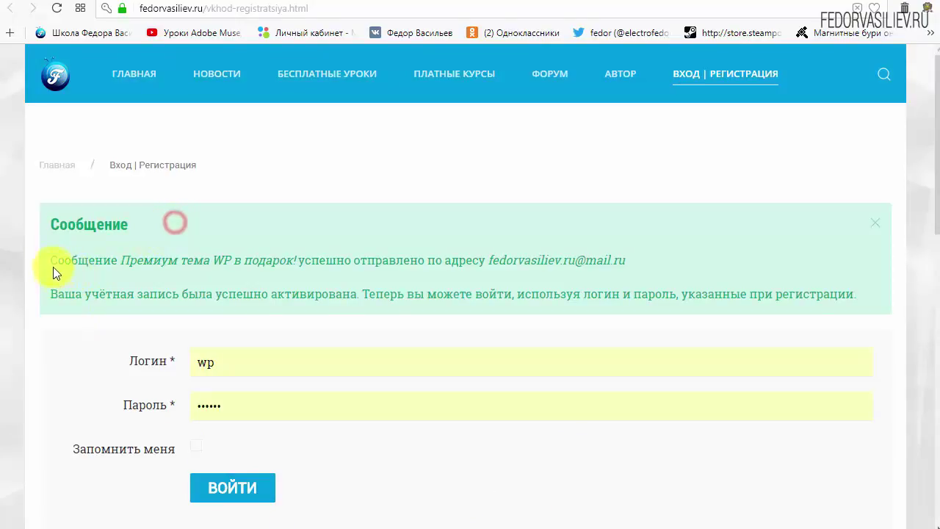
left_click_drag(51, 261, 126, 261)
left_click(109, 261)
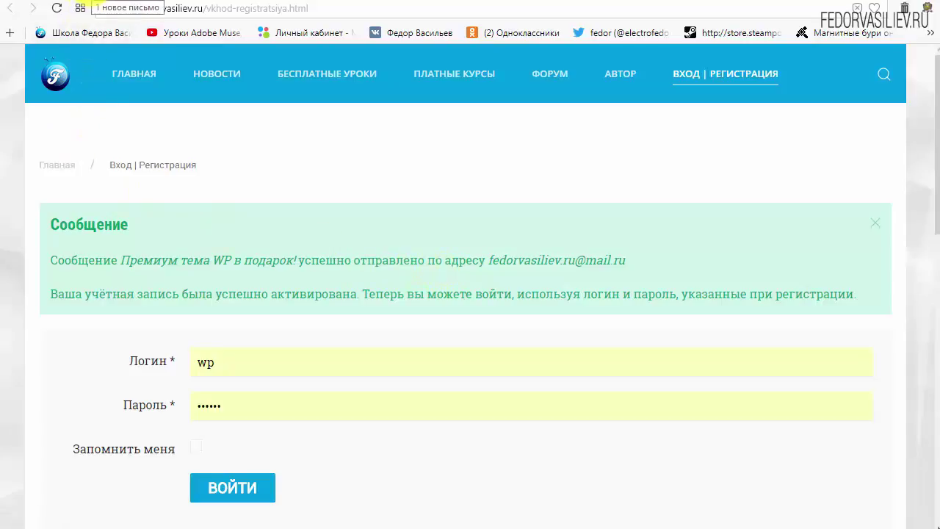
scroll(110, 118, "up", 5)
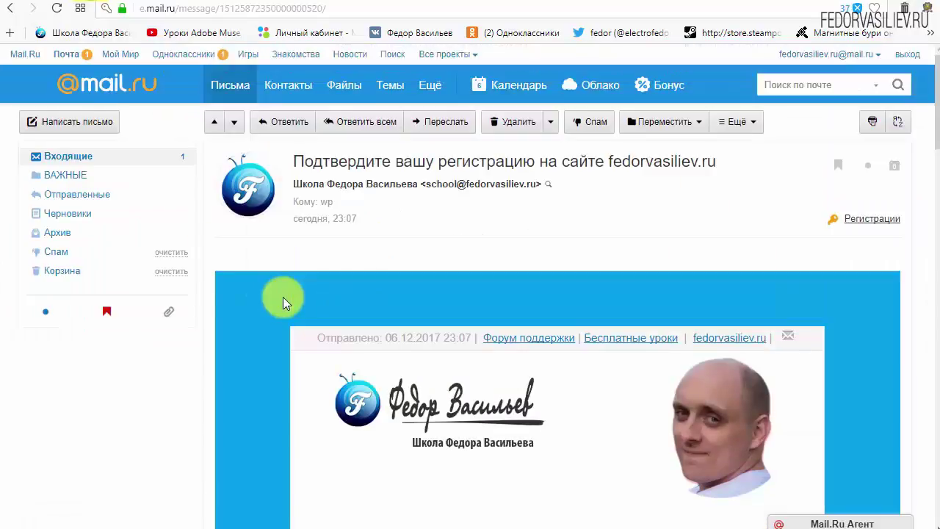
left_click(78, 157)
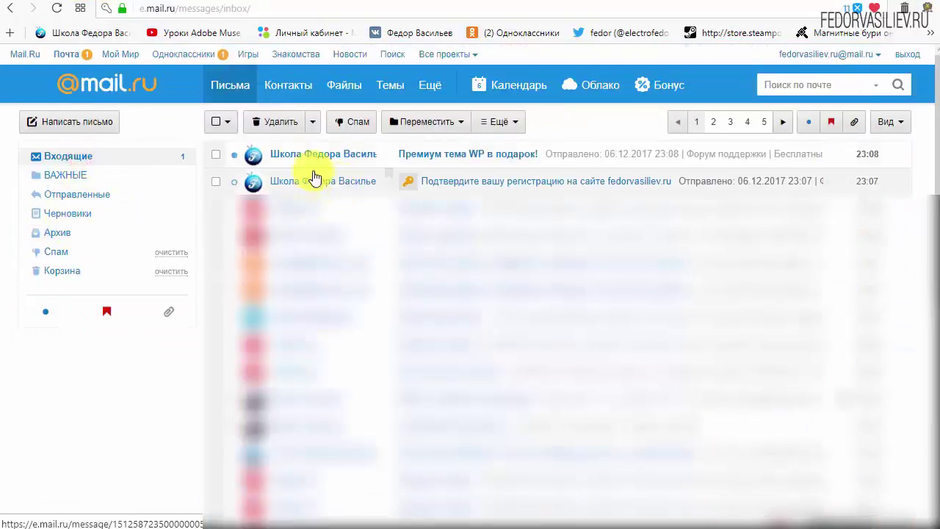